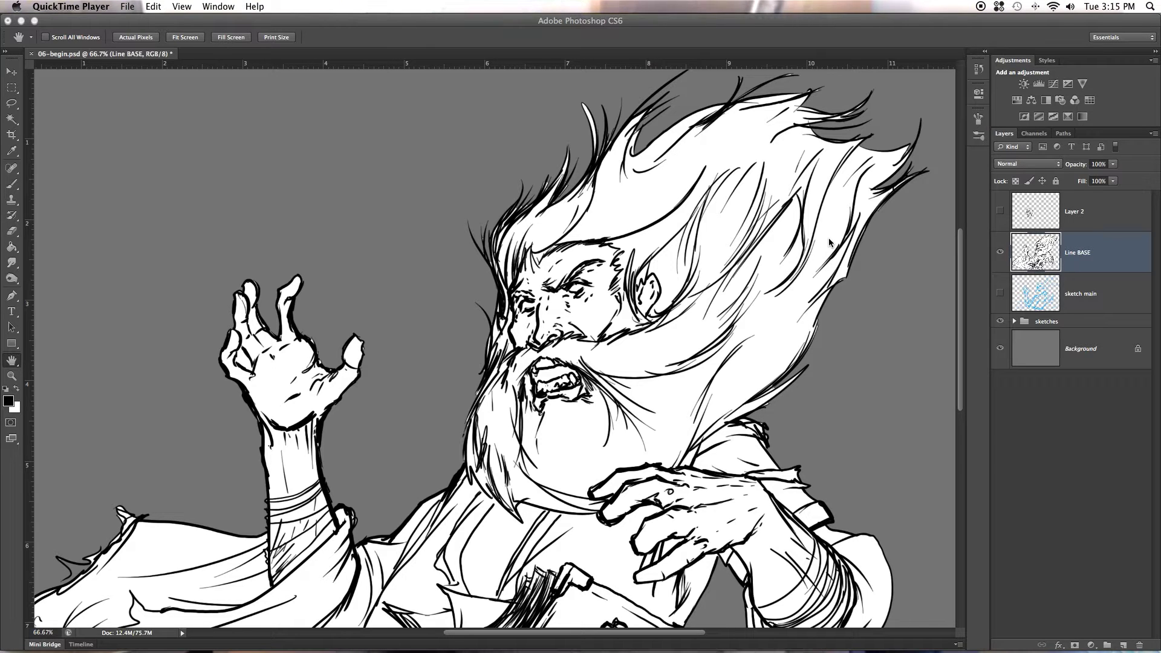
Step: Show the sketch main layer to compare it with the line art, and hide it again
{"action": "left_click", "coordinate": [1000, 298]}
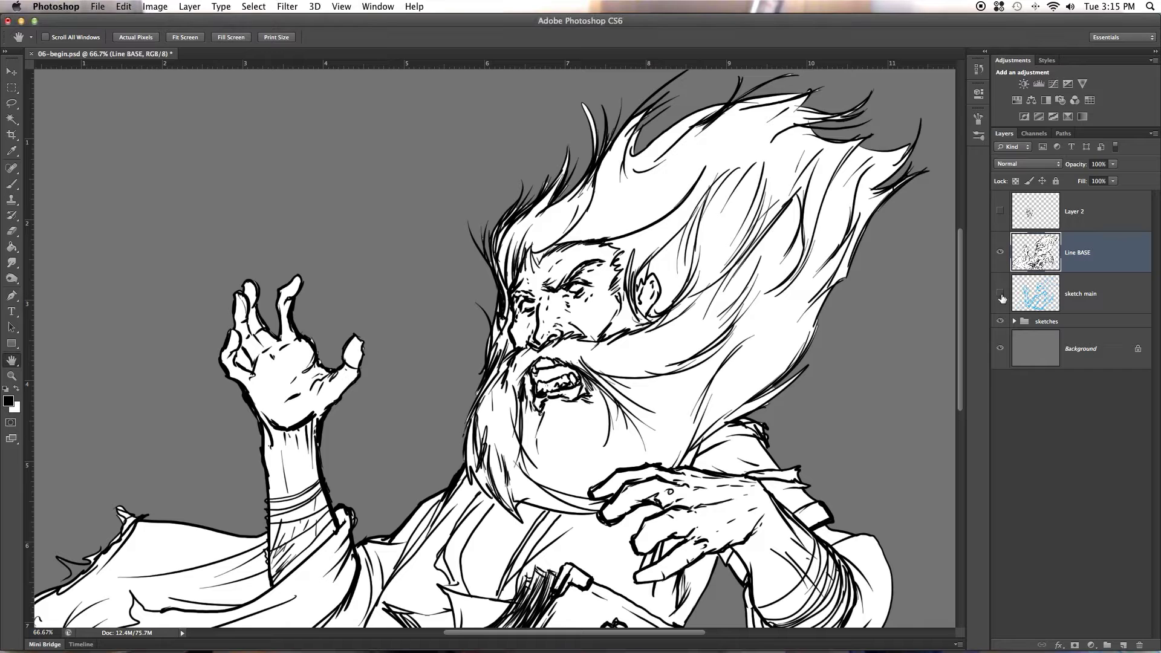
{"action": "left_click", "coordinate": [1001, 294]}
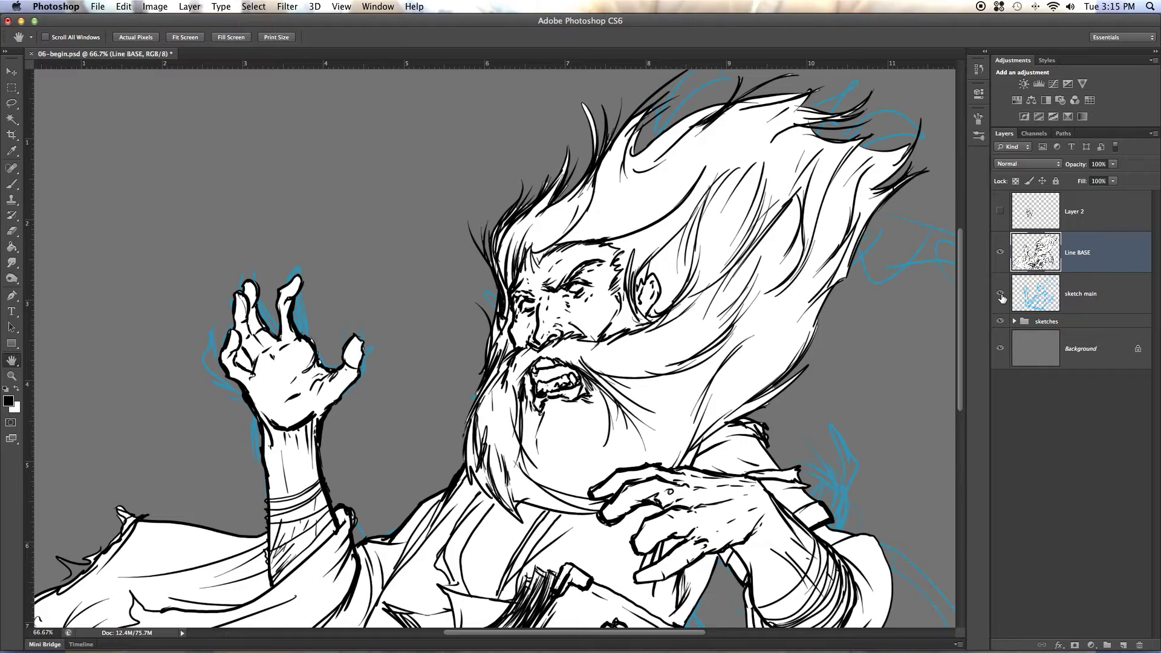
{"action": "left_click", "coordinate": [1000, 294]}
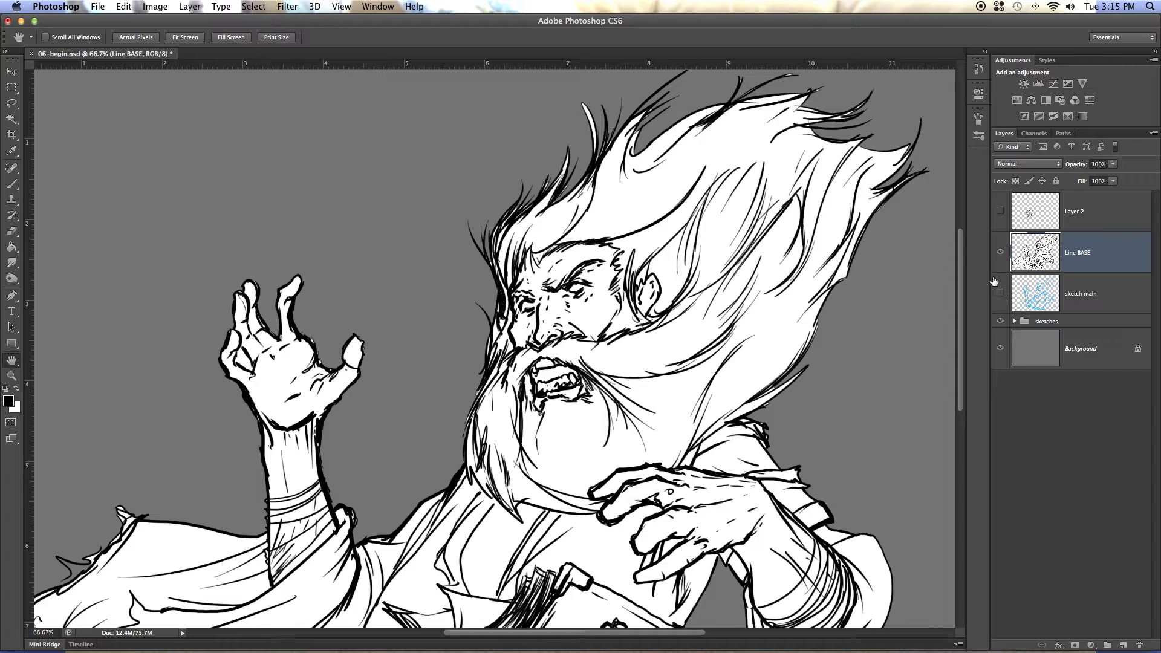
Step: Add a new layer above Line BASE and set the foreground colour to a light tan skin tone
{"action": "left_click", "coordinate": [1122, 645]}
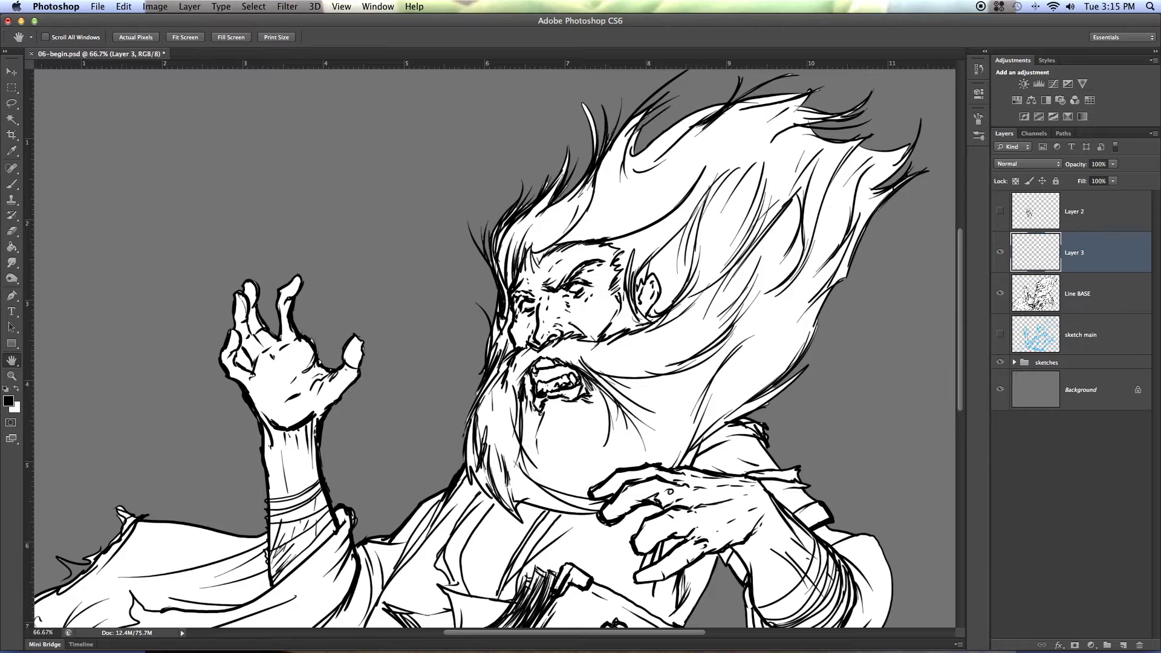
{"action": "left_click", "coordinate": [9, 401]}
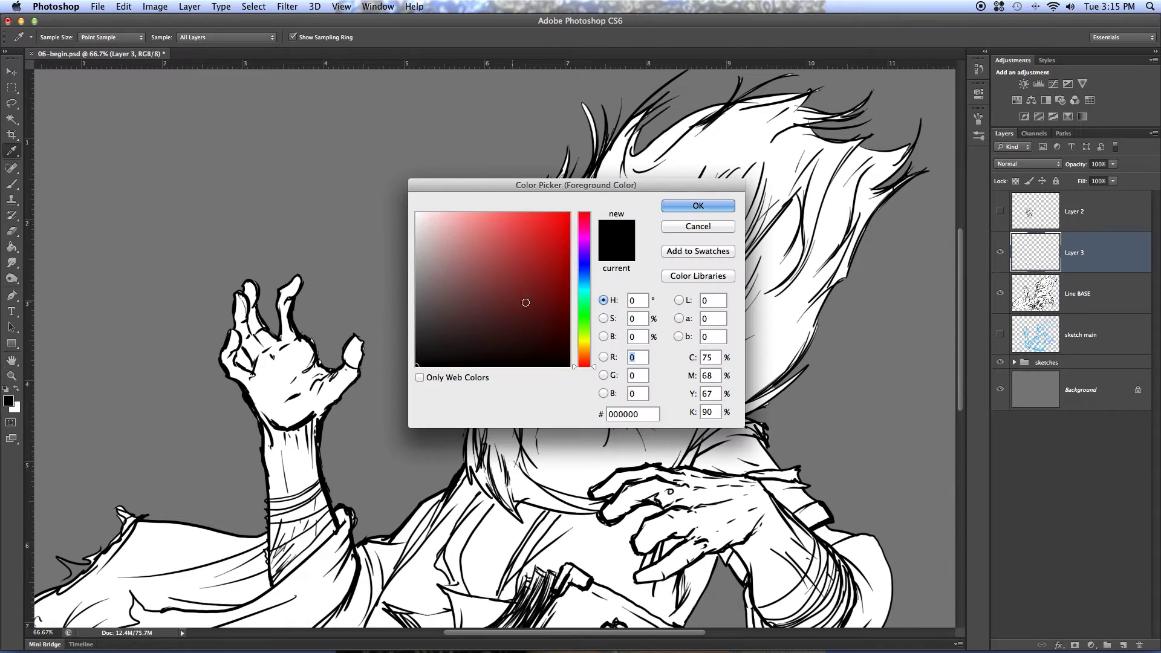
{"action": "left_click", "coordinate": [474, 222]}
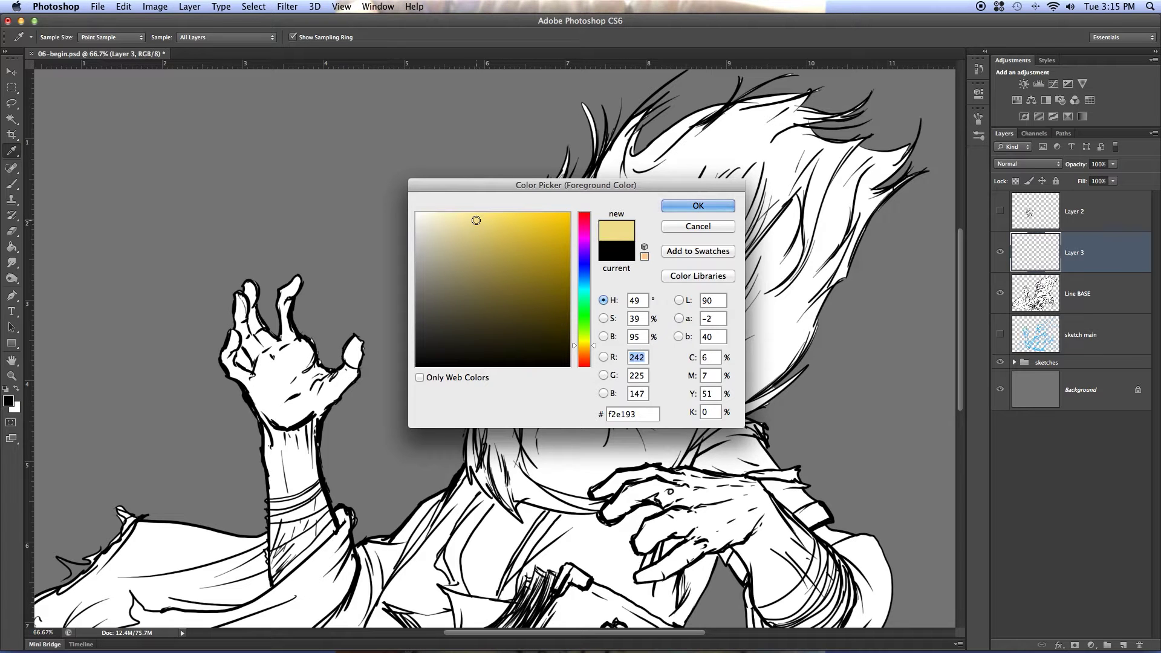
{"action": "left_click", "coordinate": [488, 231]}
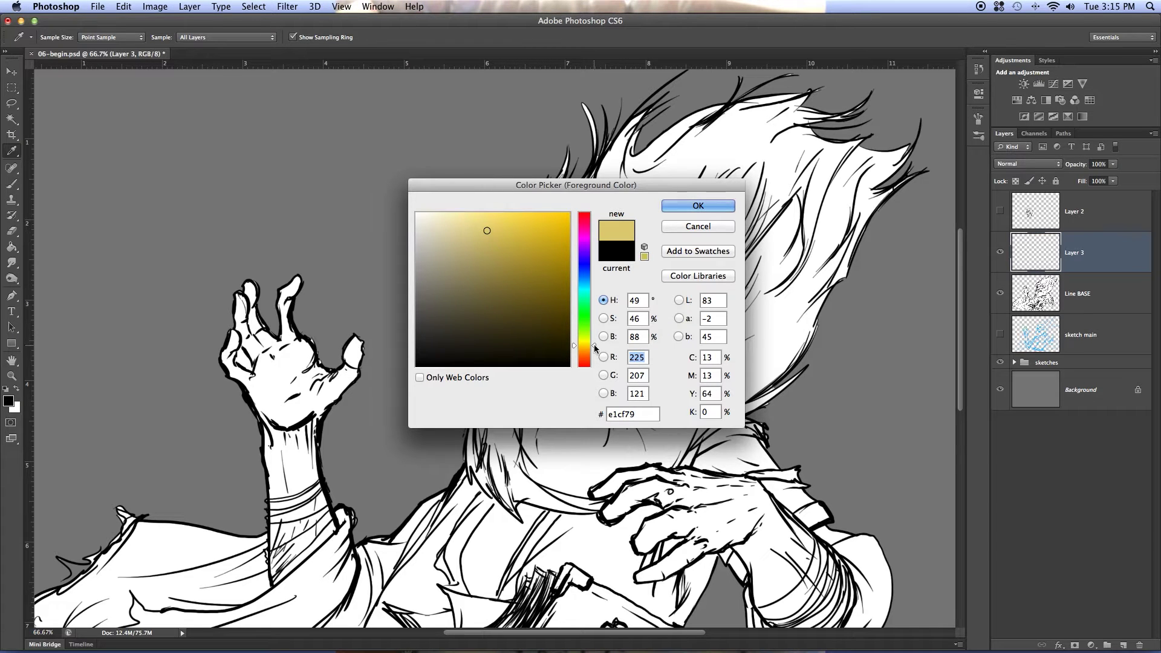
{"action": "left_click", "coordinate": [595, 349]}
{"action": "left_click", "coordinate": [467, 218]}
{"action": "left_click", "coordinate": [672, 205]}
{"action": "key", "text": "h"}
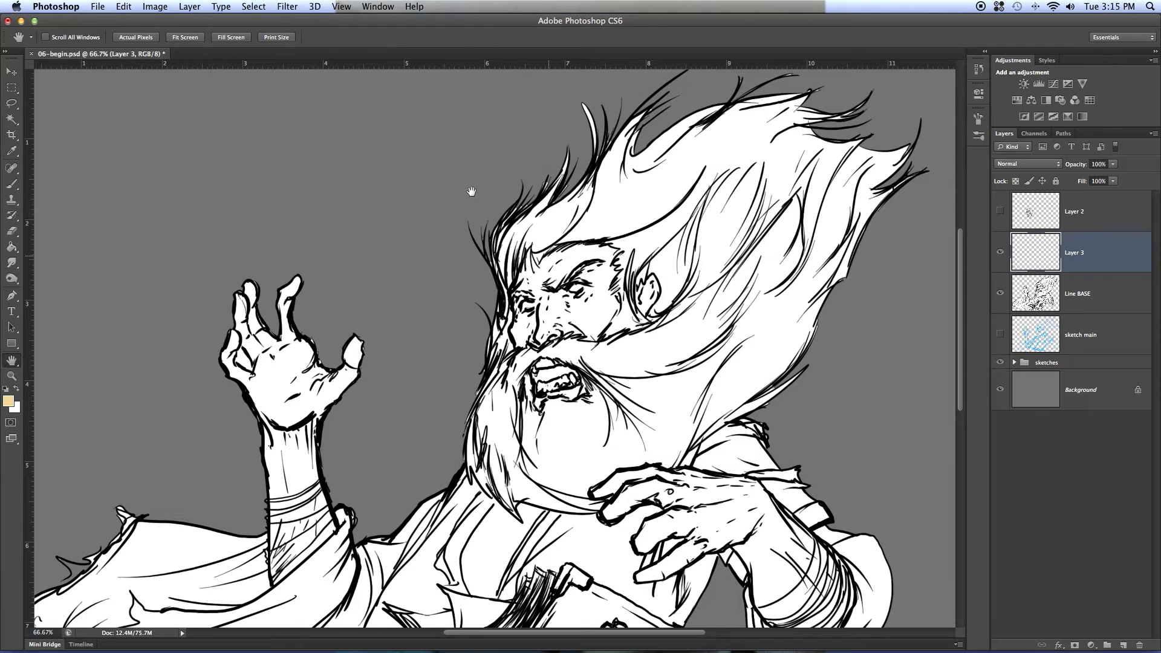
Step: Scribble test brush strokes of the tan colour across the face on the new layer
{"action": "key", "text": "b"}
{"action": "mouse_move", "coordinate": [502, 309]}
{"action": "left_mouse_down"}
{"action": "mouse_move", "coordinate": [501, 227]}
{"action": "mouse_move", "coordinate": [532, 350]}
{"action": "mouse_move", "coordinate": [571, 224]}
{"action": "mouse_move", "coordinate": [614, 215]}
{"action": "mouse_move", "coordinate": [544, 417]}
{"action": "mouse_move", "coordinate": [462, 314]}
{"action": "mouse_move", "coordinate": [536, 285]}
{"action": "left_mouse_up"}
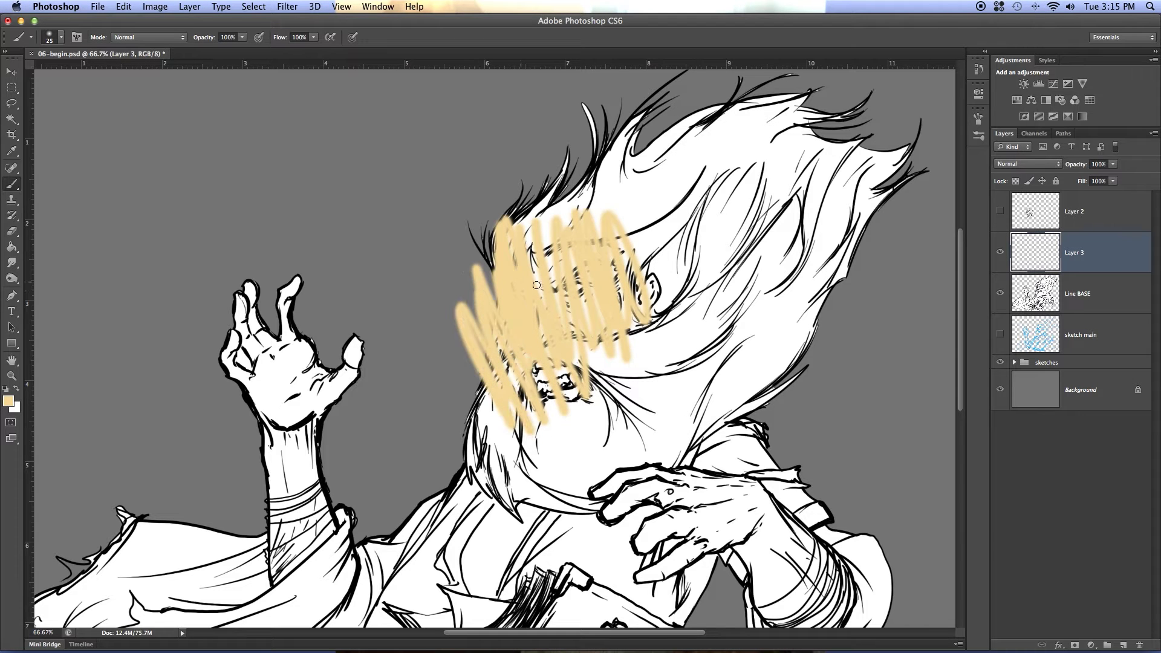
Step: Choose the Hard Round brush and clip the new layer to Line BASE with a clipping mask
{"action": "left_click", "coordinate": [61, 37]}
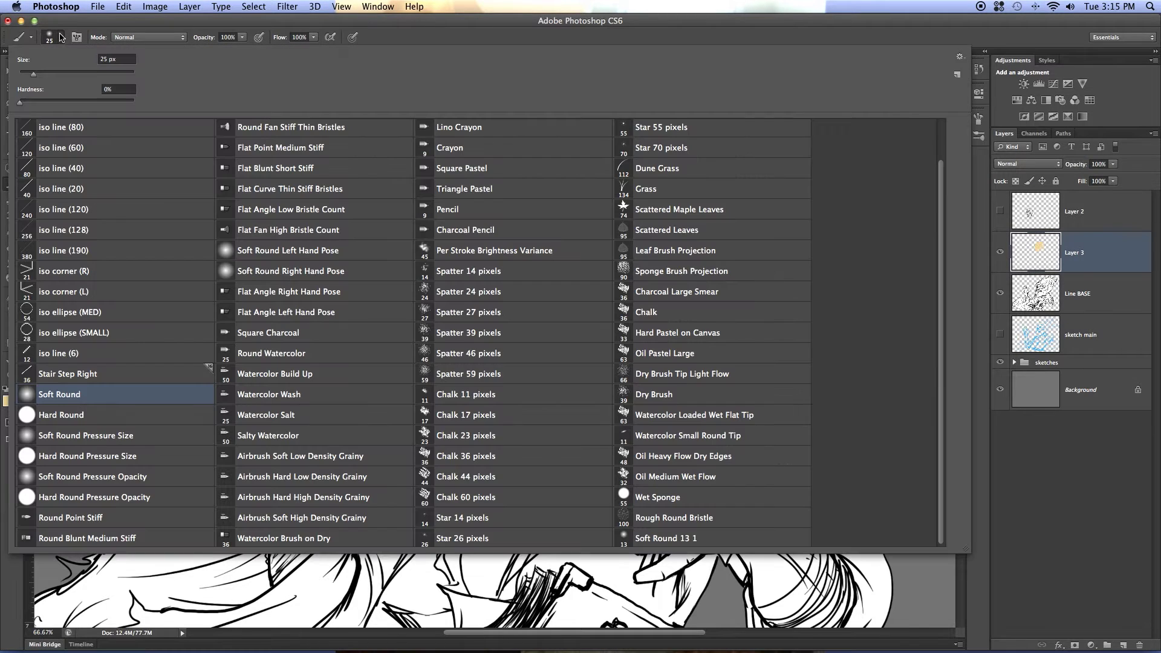
{"action": "left_click", "coordinate": [156, 417]}
{"action": "left_click", "coordinate": [156, 417]}
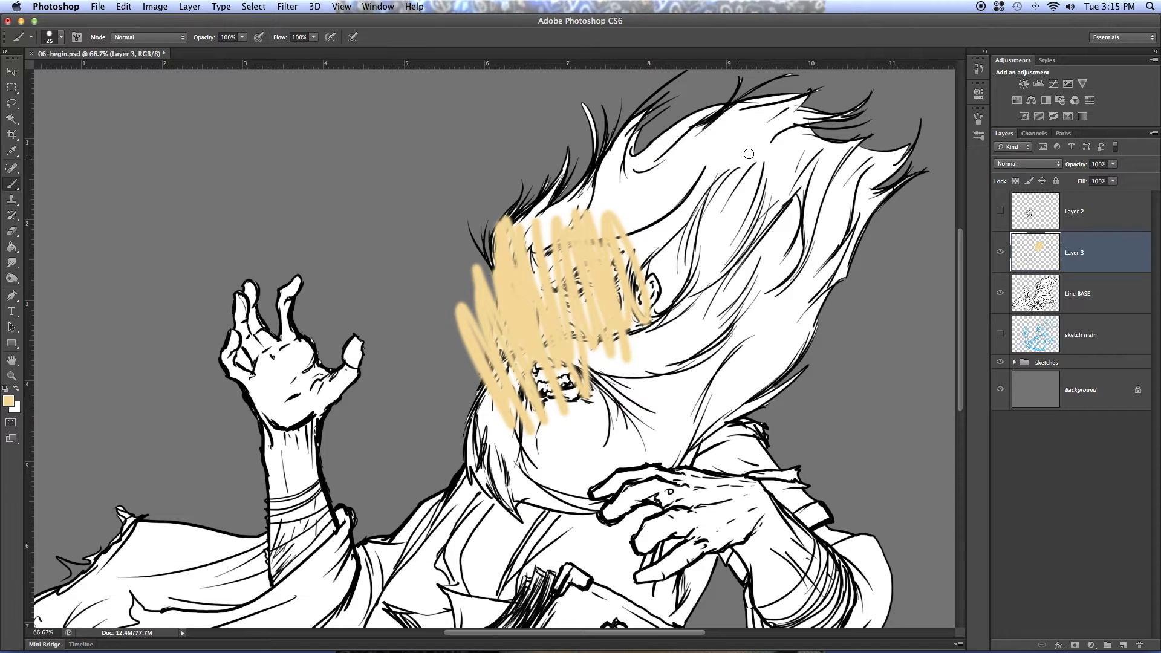
{"action": "right_click", "coordinate": [1058, 239]}
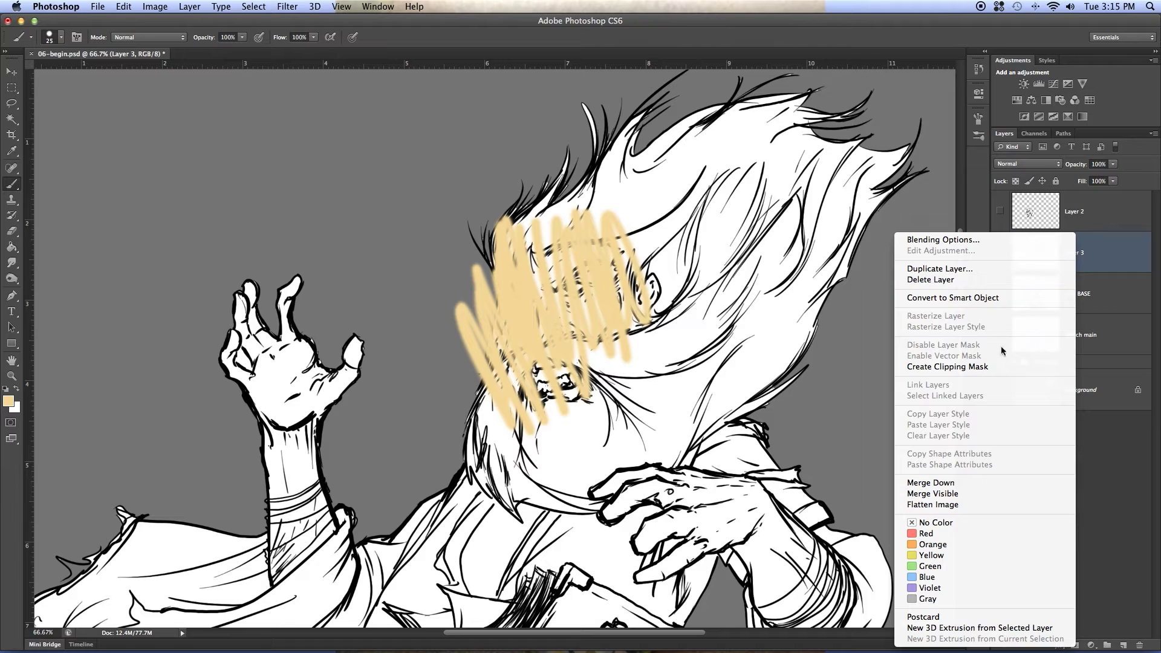
{"action": "left_click", "coordinate": [994, 367]}
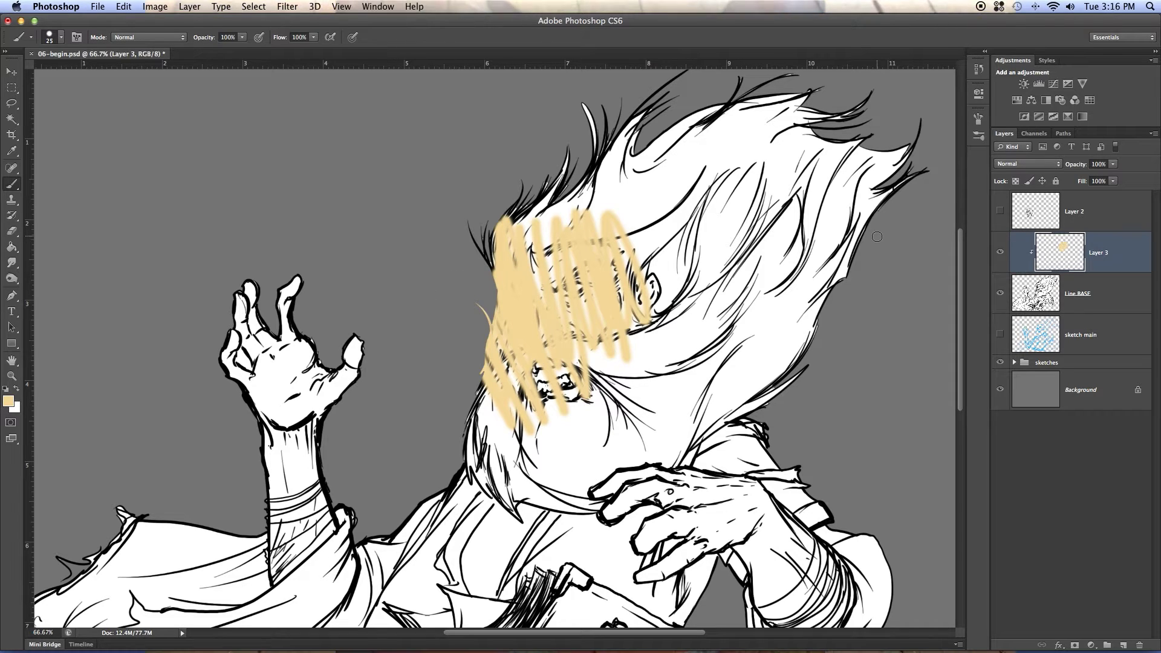
Step: Erase all the tan test scribbles from the clipped layer with the eraser enlarged to 200 px
{"action": "key", "text": "e"}
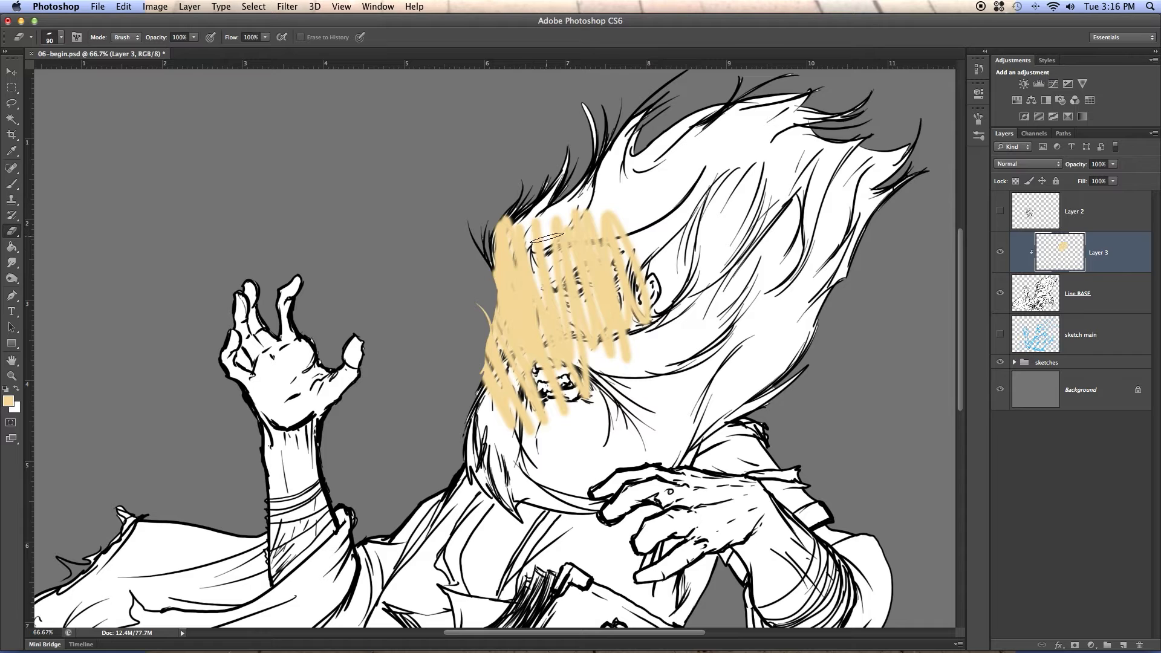
{"action": "key", "text": "bracketright"}
{"action": "key", "text": "bracketright"}
{"action": "key", "text": "bracketright"}
{"action": "key", "text": "bracketright"}
{"action": "mouse_move", "coordinate": [508, 224]}
{"action": "left_mouse_down"}
{"action": "mouse_move", "coordinate": [617, 439]}
{"action": "mouse_move", "coordinate": [506, 380]}
{"action": "mouse_move", "coordinate": [496, 338]}
{"action": "left_mouse_up"}
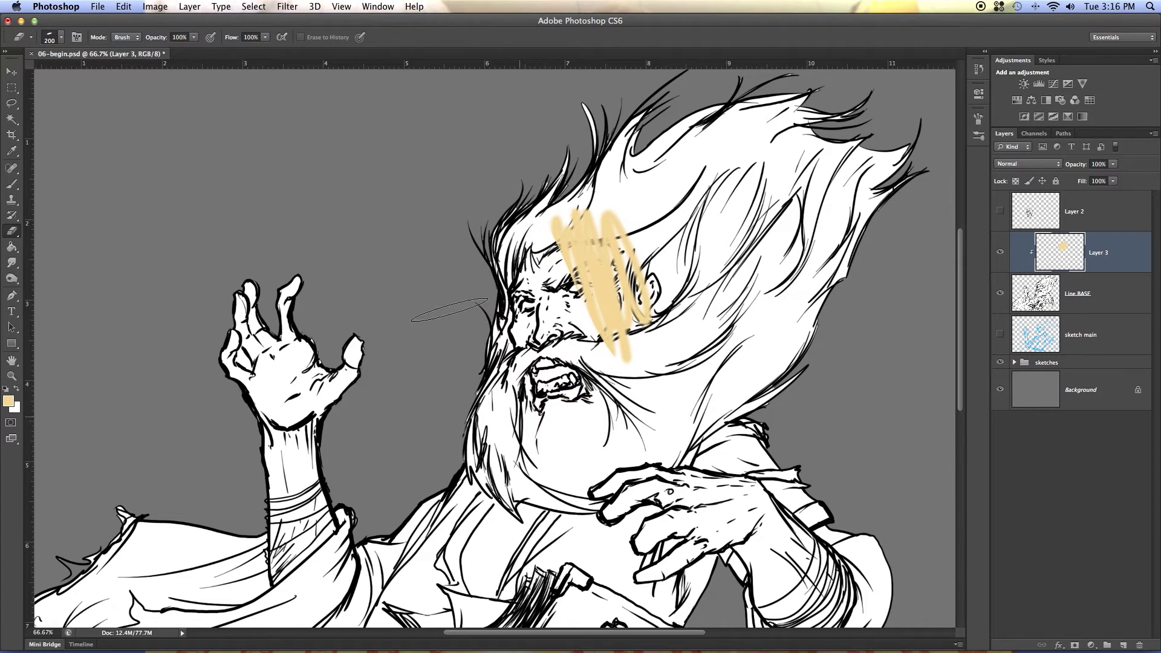
{"action": "mouse_move", "coordinate": [528, 237]}
{"action": "left_mouse_down"}
{"action": "mouse_move", "coordinate": [604, 241]}
{"action": "mouse_move", "coordinate": [644, 327]}
{"action": "mouse_move", "coordinate": [594, 198]}
{"action": "left_mouse_up"}
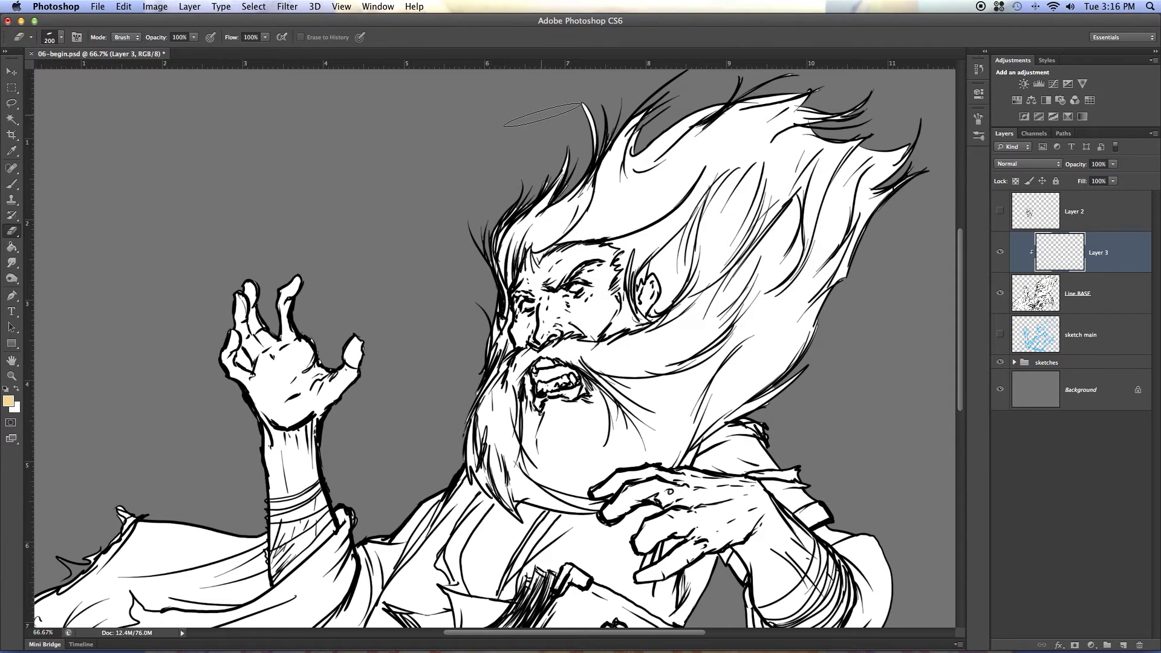
Step: Rename the clipped layer to Color and set its blending mode to Multiply
{"action": "key", "text": "super+equal"}
{"action": "key", "text": "space"}
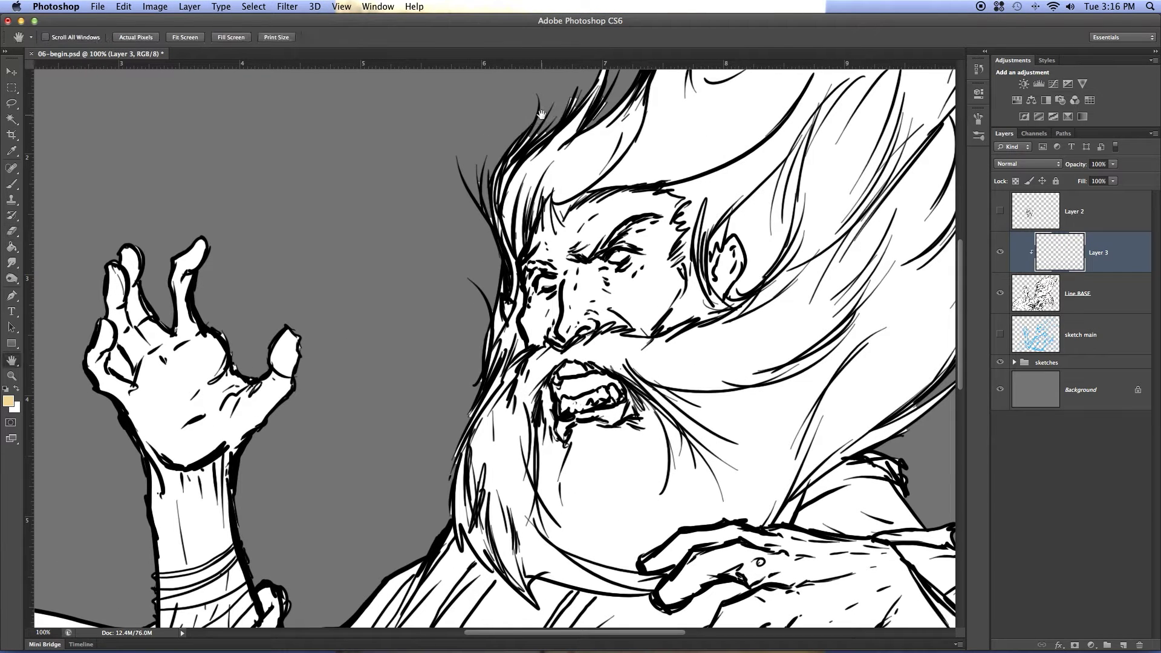
{"action": "left_click_drag", "start_coordinate": [540, 174], "coordinate": [487, 174]}
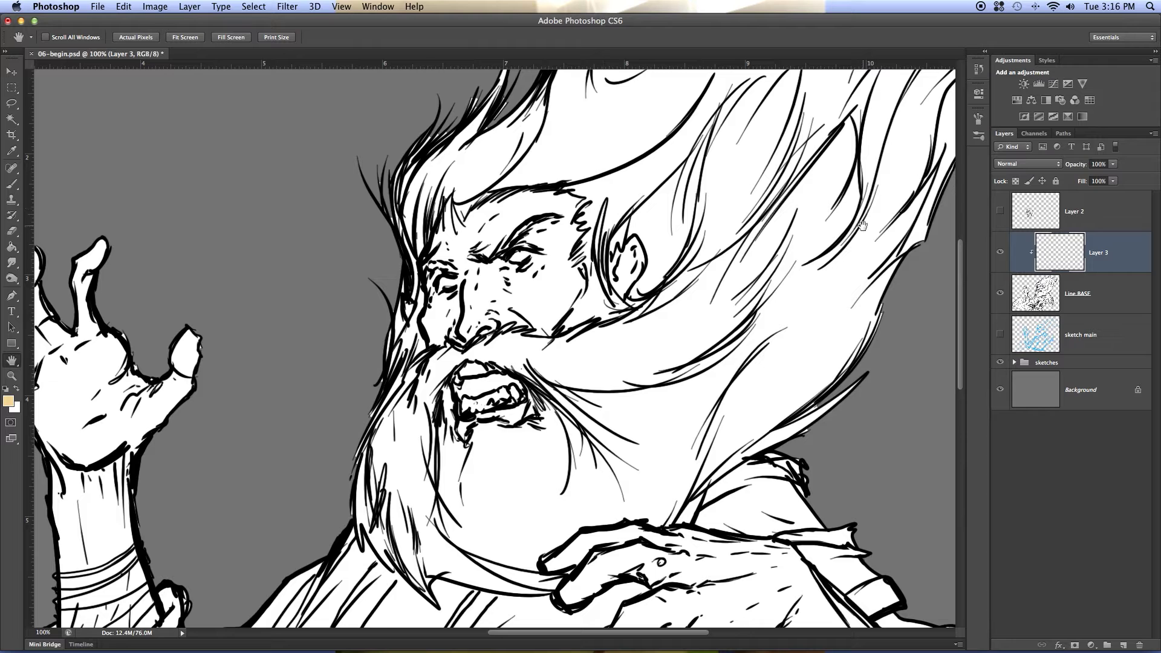
{"action": "double_click", "coordinate": [1099, 253]}
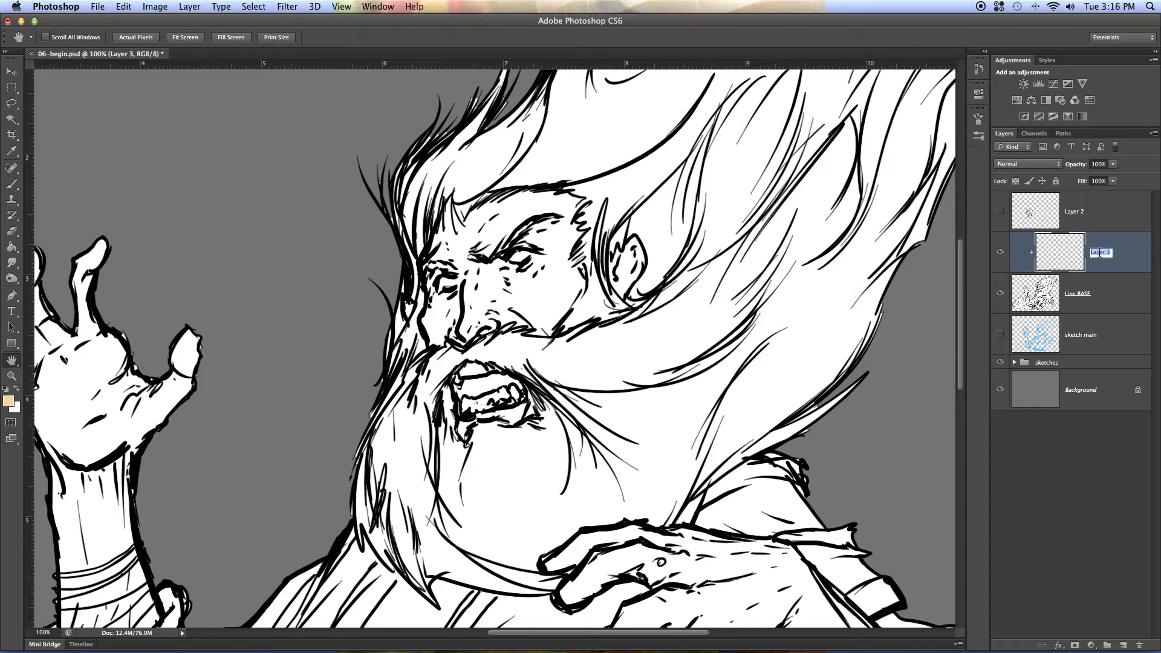
{"action": "key", "text": "Return"}
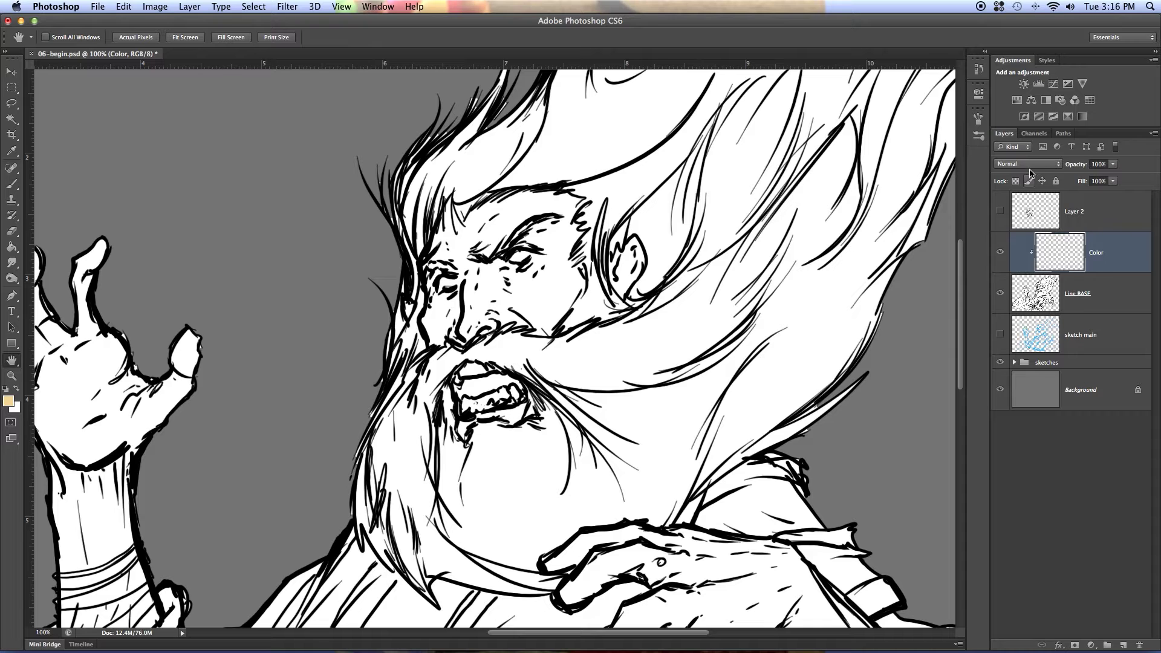
{"action": "left_click", "coordinate": [1029, 174]}
{"action": "key", "text": "Escape"}
{"action": "key", "text": "shift+alt+m"}
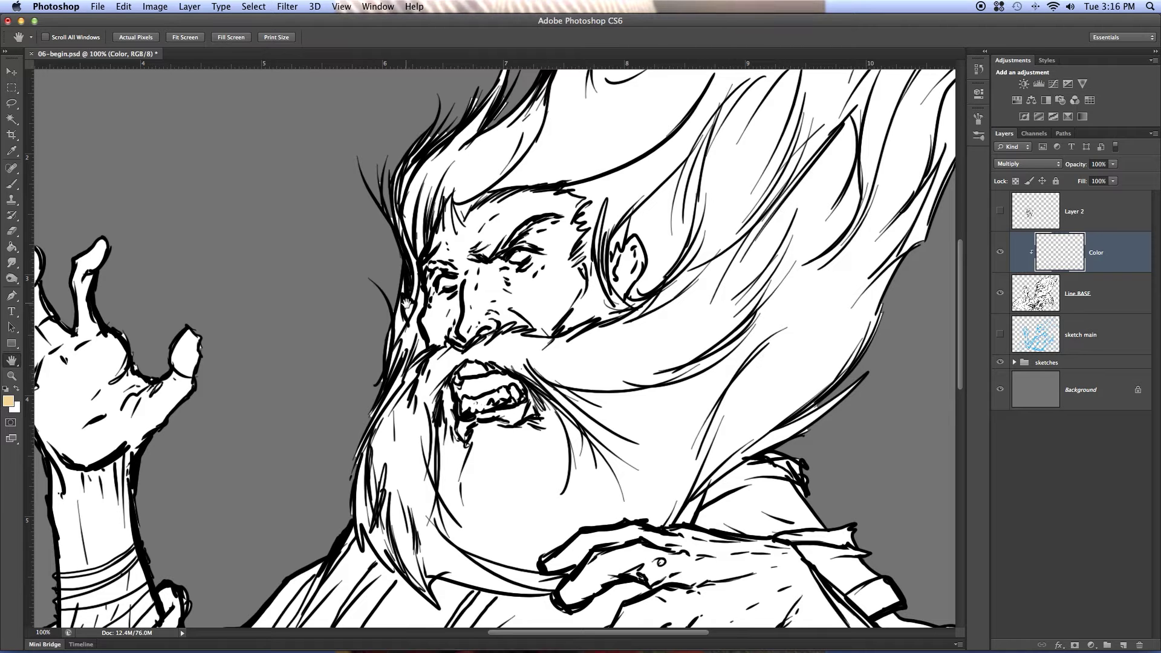
Step: Paint the tan skin tone over the lower nose and the cheek areas just above the moustache
{"action": "key", "text": "b"}
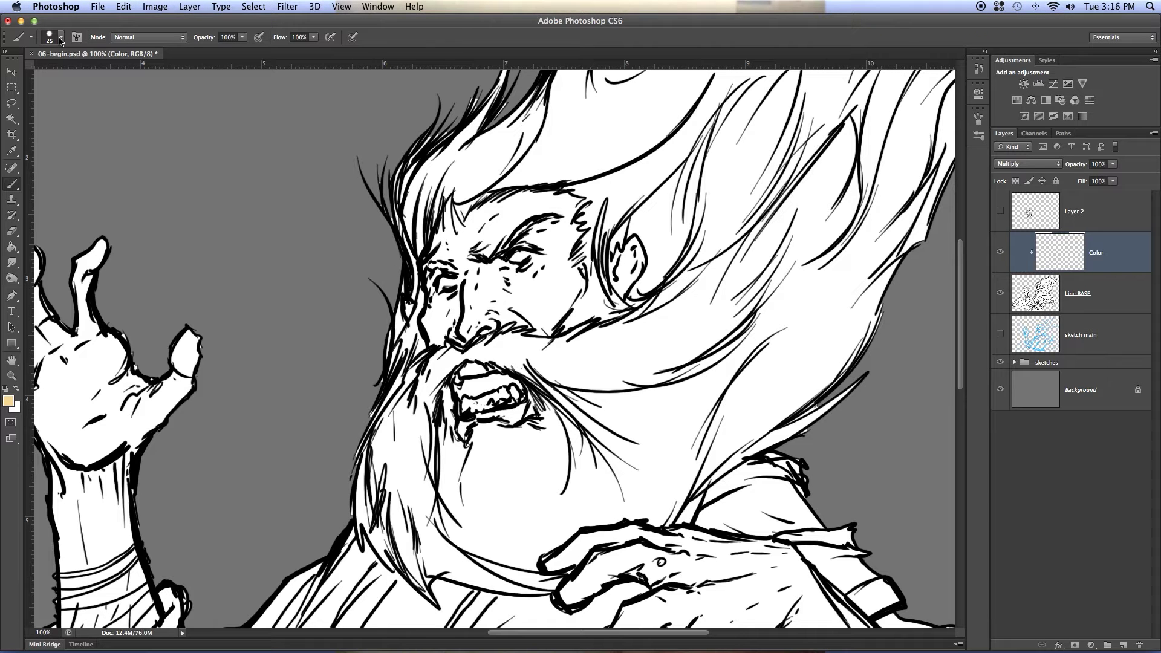
{"action": "key", "text": "super+equal"}
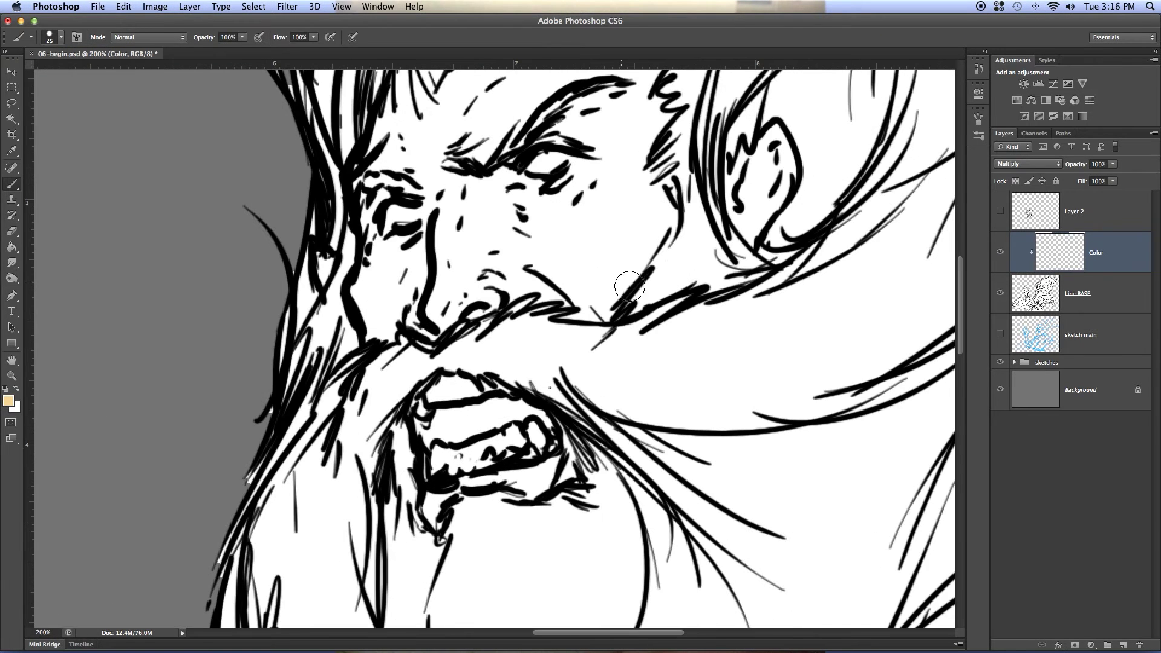
{"action": "key", "text": "h"}
{"action": "left_click_drag", "start_coordinate": [480, 284], "coordinate": [536, 384]}
{"action": "key", "text": "b"}
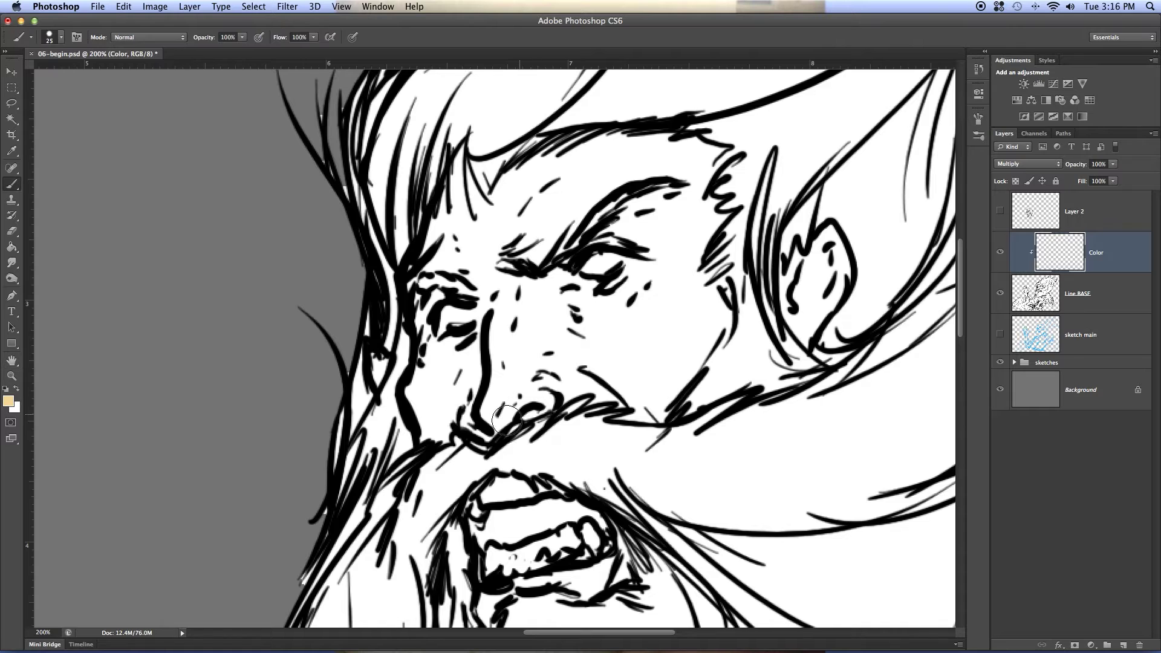
{"action": "left_click", "coordinate": [429, 421]}
{"action": "mouse_move", "coordinate": [431, 425]}
{"action": "left_mouse_down"}
{"action": "mouse_move", "coordinate": [442, 423]}
{"action": "mouse_move", "coordinate": [420, 404]}
{"action": "mouse_move", "coordinate": [427, 363]}
{"action": "mouse_move", "coordinate": [485, 416]}
{"action": "mouse_move", "coordinate": [620, 363]}
{"action": "mouse_move", "coordinate": [612, 378]}
{"action": "left_mouse_up"}
Step: With a small brush of about 4 to 7 px, paint skin tone along the moustache corner and up the outer cheek edge
{"action": "key", "text": "bracketright"}
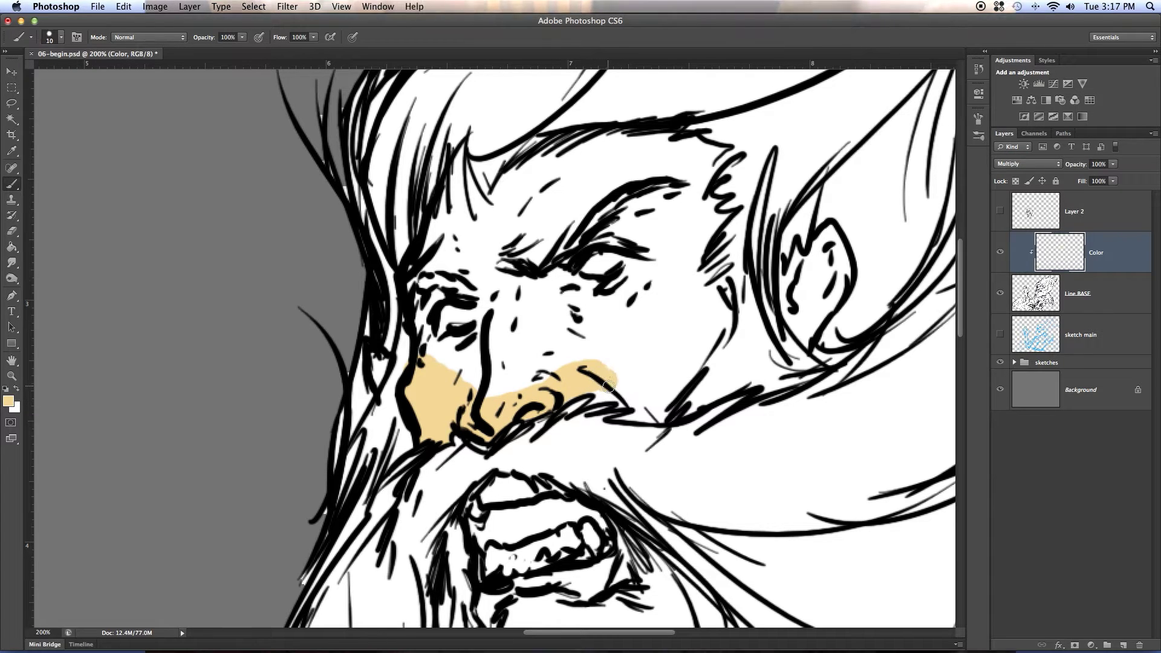
{"action": "key", "text": "bracketleft"}
{"action": "key", "text": "bracketleft"}
{"action": "key", "text": "bracketleft"}
{"action": "key", "text": "bracketleft"}
{"action": "key", "text": "bracketleft"}
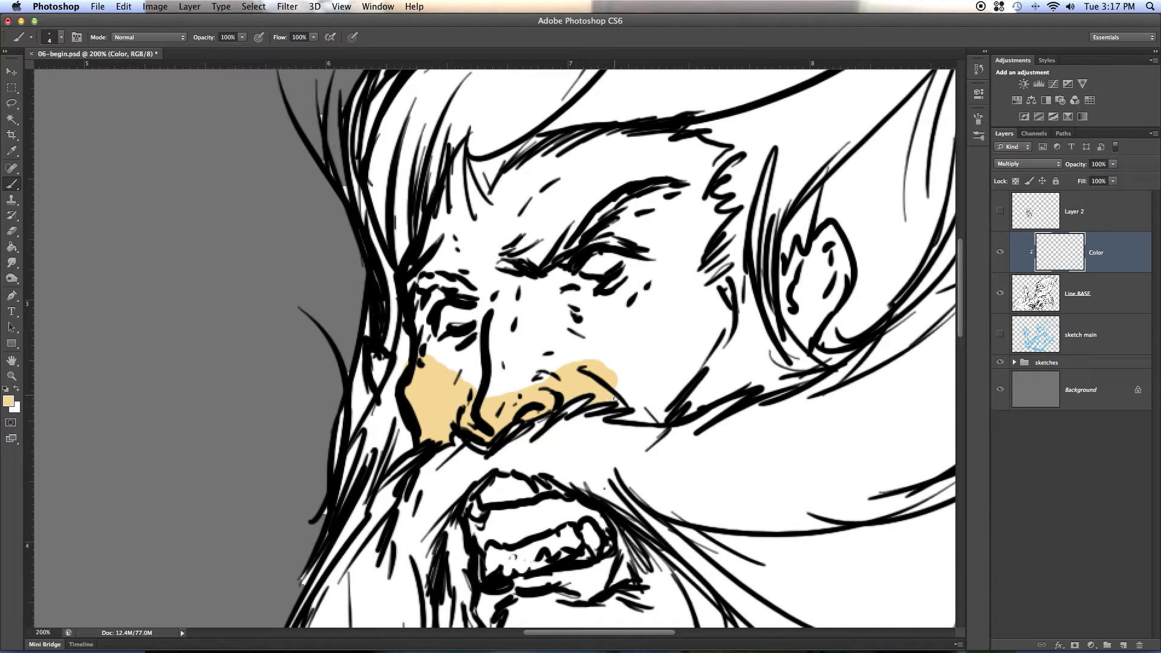
{"action": "left_click_drag", "start_coordinate": [623, 404], "coordinate": [618, 421]}
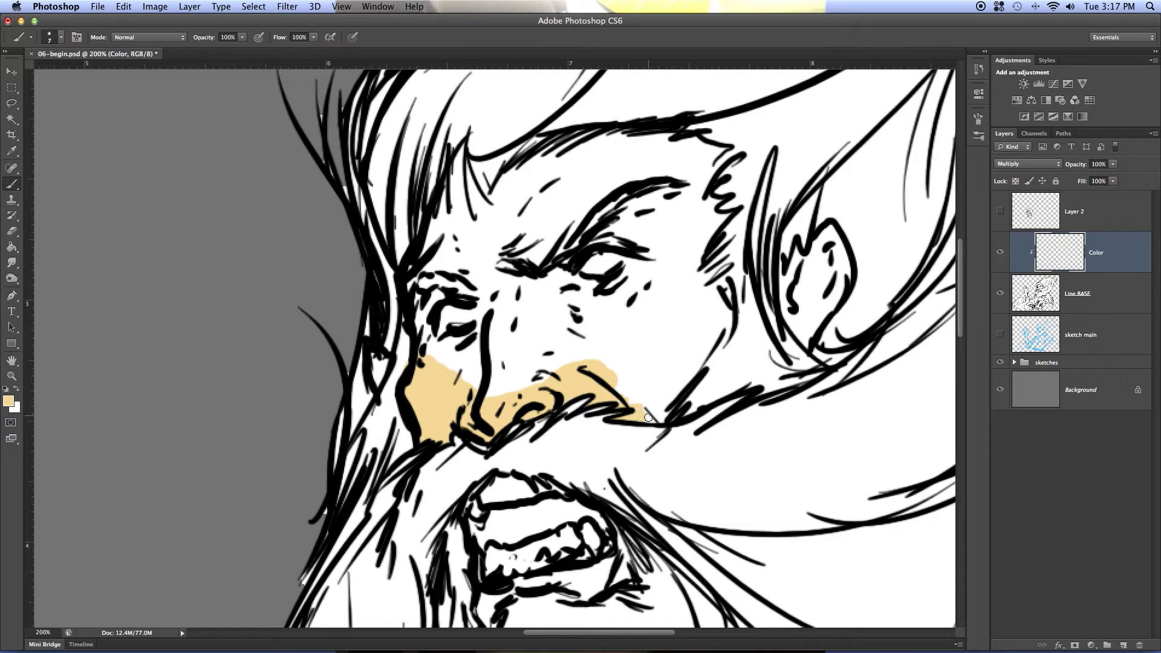
{"action": "mouse_move", "coordinate": [647, 416]}
{"action": "left_mouse_down"}
{"action": "mouse_move", "coordinate": [727, 320]}
{"action": "mouse_move", "coordinate": [726, 340]}
{"action": "mouse_move", "coordinate": [704, 309]}
{"action": "left_mouse_up"}
Step: Enlarge the brush and fill the open middle of the cheeks and nose with skin tone
{"action": "key", "text": "bracketright"}
{"action": "key", "text": "bracketright"}
{"action": "key", "text": "bracketright"}
{"action": "key", "text": "bracketright"}
{"action": "key", "text": "bracketright"}
{"action": "key", "text": "bracketright"}
{"action": "mouse_move", "coordinate": [615, 342]}
{"action": "left_mouse_down"}
{"action": "mouse_move", "coordinate": [629, 382]}
{"action": "mouse_move", "coordinate": [689, 305]}
{"action": "mouse_move", "coordinate": [661, 313]}
{"action": "mouse_move", "coordinate": [638, 267]}
{"action": "mouse_move", "coordinate": [632, 281]}
{"action": "mouse_move", "coordinate": [480, 281]}
{"action": "mouse_move", "coordinate": [487, 314]}
{"action": "mouse_move", "coordinate": [482, 303]}
{"action": "mouse_move", "coordinate": [445, 353]}
{"action": "mouse_move", "coordinate": [412, 296]}
{"action": "mouse_move", "coordinate": [426, 326]}
{"action": "mouse_move", "coordinate": [441, 294]}
{"action": "mouse_move", "coordinate": [448, 368]}
{"action": "left_mouse_up"}
Step: Adjust the brush size and paint skin tone around both eyes and the nose bridge, leaving the eyeballs white
{"action": "key", "text": "bracketleft"}
{"action": "key", "text": "bracketleft"}
{"action": "key", "text": "bracketleft"}
{"action": "key", "text": "bracketleft"}
{"action": "key", "text": "bracketleft"}
{"action": "key", "text": "bracketright"}
{"action": "key", "text": "bracketright"}
{"action": "mouse_move", "coordinate": [465, 365]}
{"action": "left_mouse_down"}
{"action": "mouse_move", "coordinate": [491, 303]}
{"action": "mouse_move", "coordinate": [507, 326]}
{"action": "mouse_move", "coordinate": [501, 398]}
{"action": "mouse_move", "coordinate": [514, 325]}
{"action": "mouse_move", "coordinate": [495, 282]}
{"action": "mouse_move", "coordinate": [485, 286]}
{"action": "mouse_move", "coordinate": [546, 365]}
{"action": "mouse_move", "coordinate": [538, 331]}
{"action": "mouse_move", "coordinate": [549, 329]}
{"action": "mouse_move", "coordinate": [585, 366]}
{"action": "mouse_move", "coordinate": [579, 349]}
{"action": "mouse_move", "coordinate": [593, 349]}
{"action": "mouse_move", "coordinate": [536, 291]}
{"action": "mouse_move", "coordinate": [621, 333]}
{"action": "mouse_move", "coordinate": [613, 294]}
{"action": "mouse_move", "coordinate": [644, 319]}
{"action": "mouse_move", "coordinate": [660, 297]}
{"action": "mouse_move", "coordinate": [645, 237]}
{"action": "left_mouse_up"}
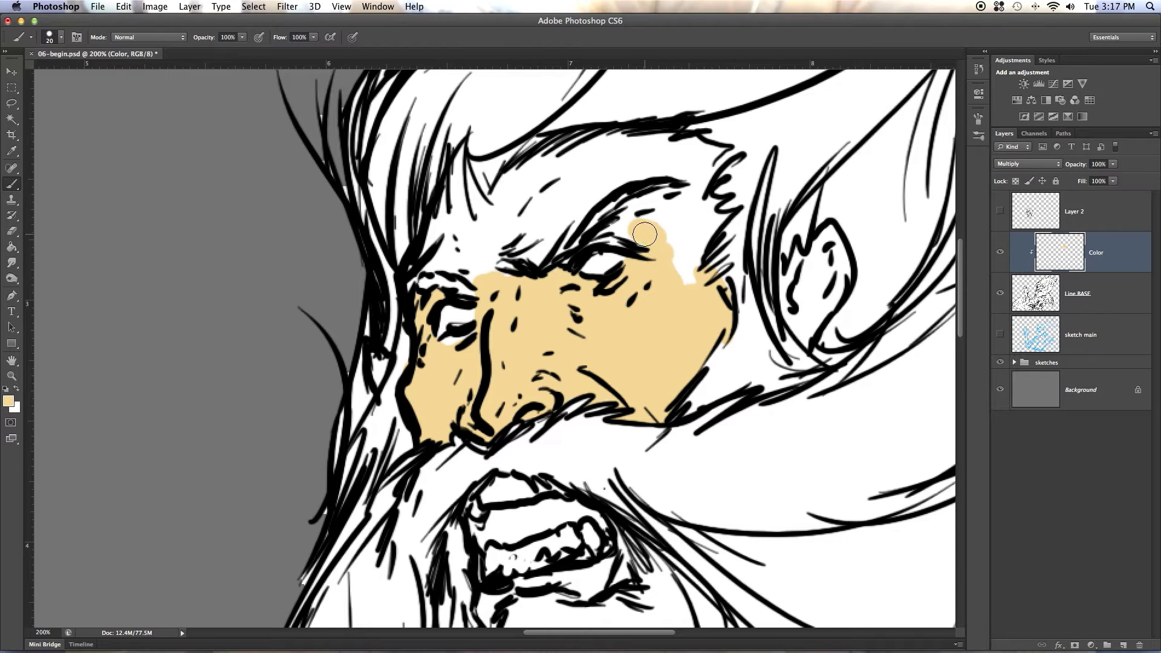
Step: Using a 6 px brush, fill the skin between the ear-side eyebrow and the temple hairline
{"action": "key", "text": "bracketleft"}
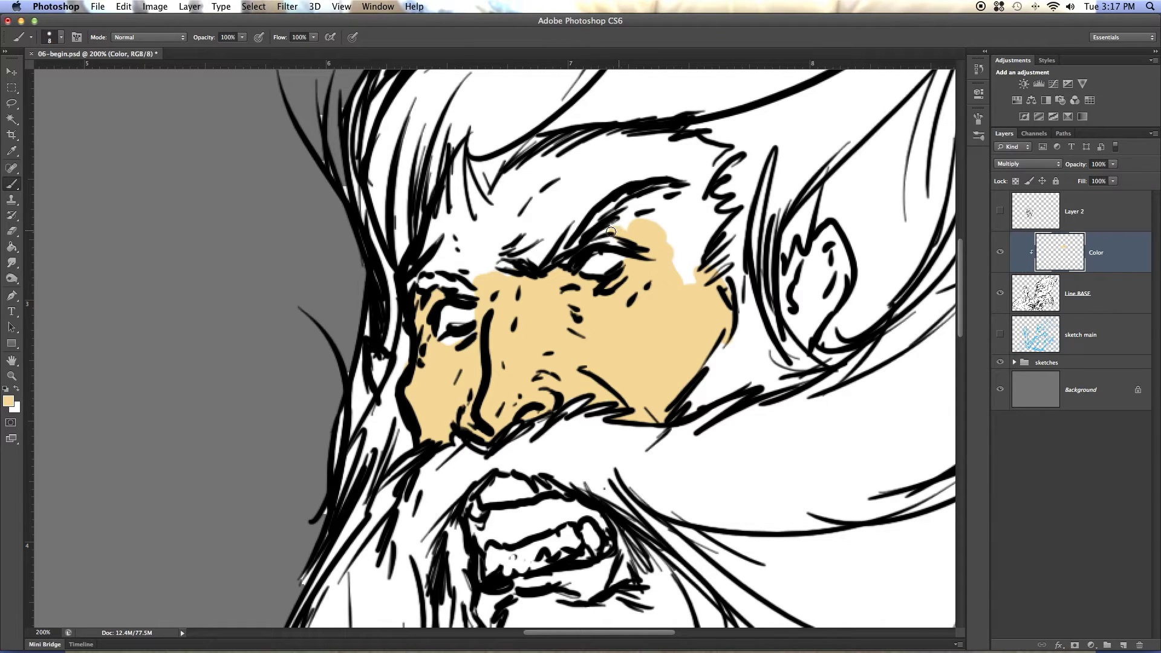
{"action": "mouse_move", "coordinate": [620, 222]}
{"action": "left_mouse_down"}
{"action": "mouse_move", "coordinate": [664, 191]}
{"action": "mouse_move", "coordinate": [624, 225]}
{"action": "mouse_move", "coordinate": [644, 208]}
{"action": "mouse_move", "coordinate": [695, 287]}
{"action": "mouse_move", "coordinate": [692, 240]}
{"action": "mouse_move", "coordinate": [697, 252]}
{"action": "mouse_move", "coordinate": [718, 220]}
{"action": "left_mouse_up"}
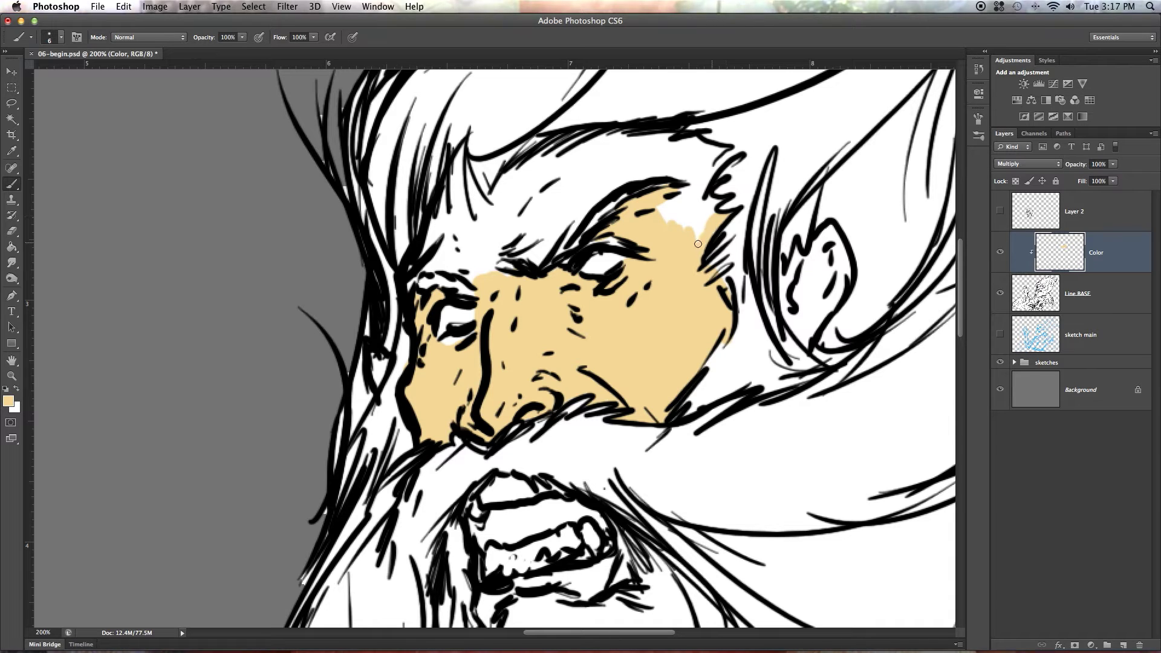
{"action": "mouse_move", "coordinate": [671, 203]}
{"action": "left_mouse_down"}
{"action": "mouse_move", "coordinate": [698, 236]}
{"action": "mouse_move", "coordinate": [705, 203]}
{"action": "left_mouse_up"}
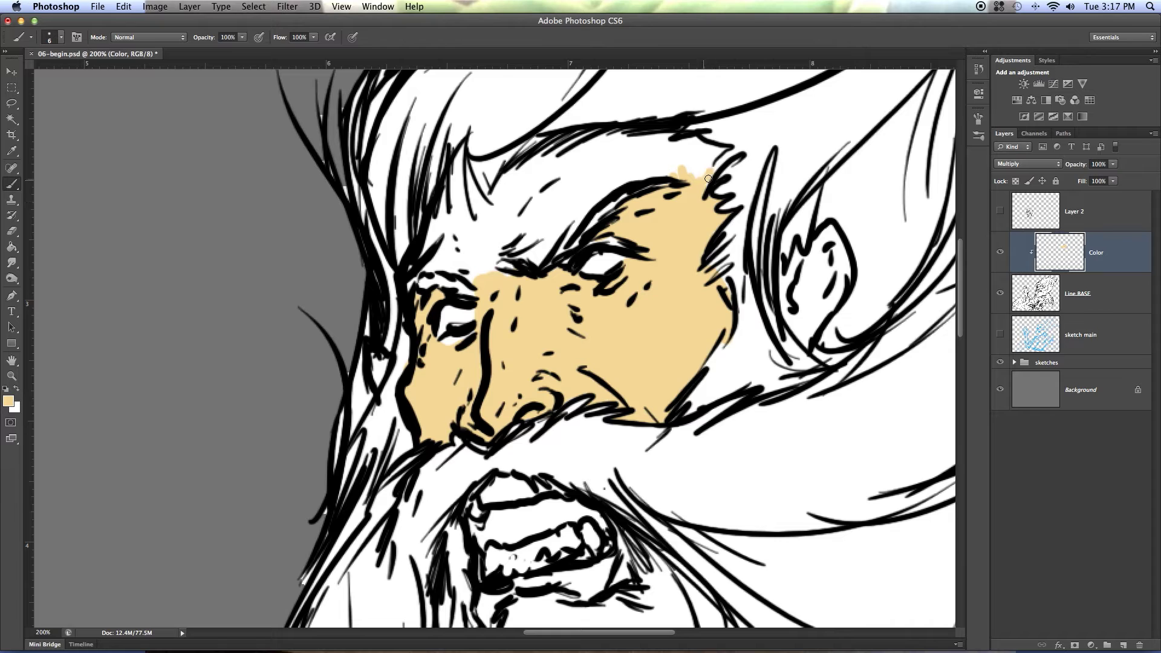
Step: Using a 7 px brush, outline the forehead in skin tone along the hairline and down to the far eyebrow
{"action": "key", "text": "bracketright"}
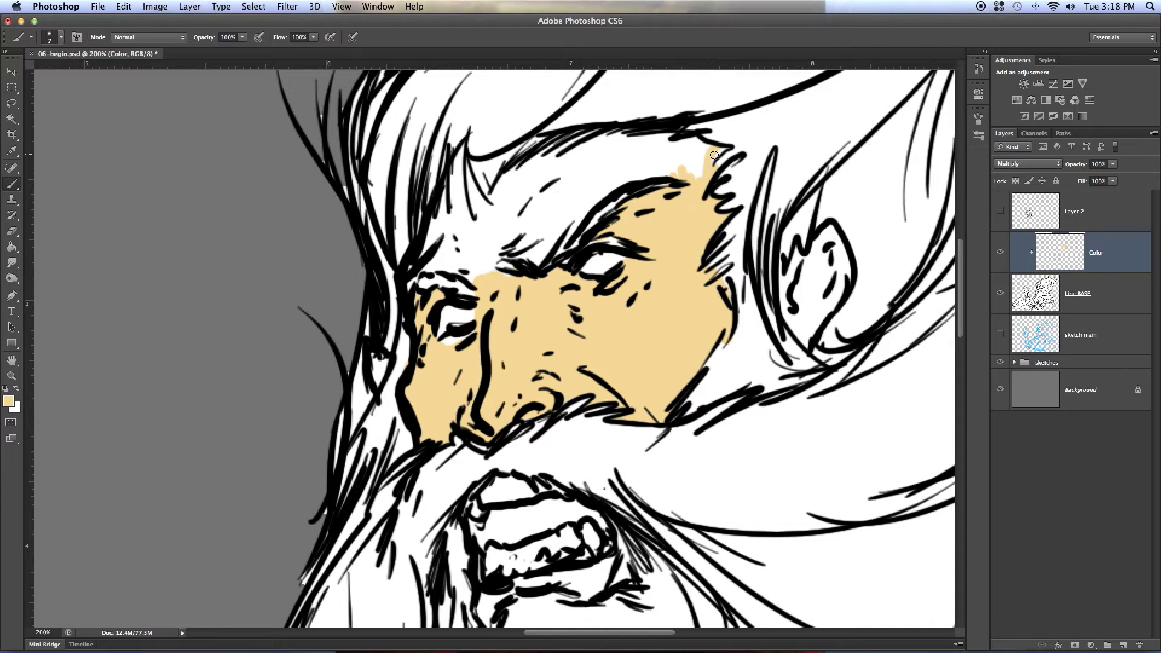
{"action": "mouse_move", "coordinate": [707, 155]}
{"action": "left_mouse_down"}
{"action": "mouse_move", "coordinate": [663, 133]}
{"action": "mouse_move", "coordinate": [560, 145]}
{"action": "left_mouse_up"}
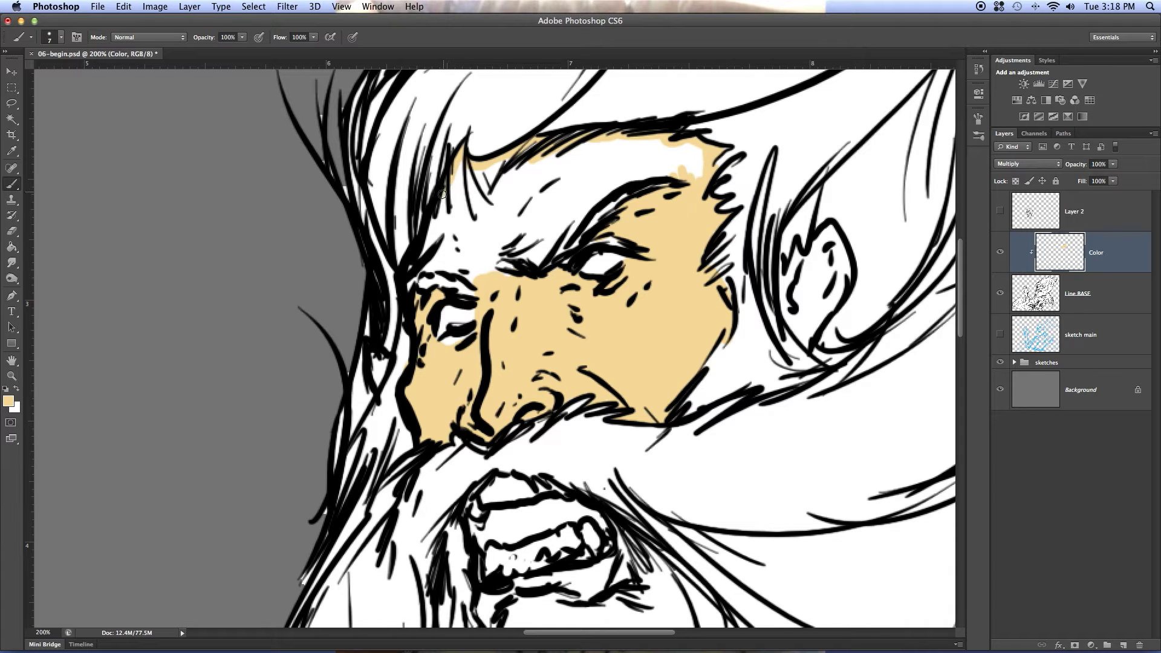
{"action": "left_click_drag", "start_coordinate": [440, 209], "coordinate": [431, 244]}
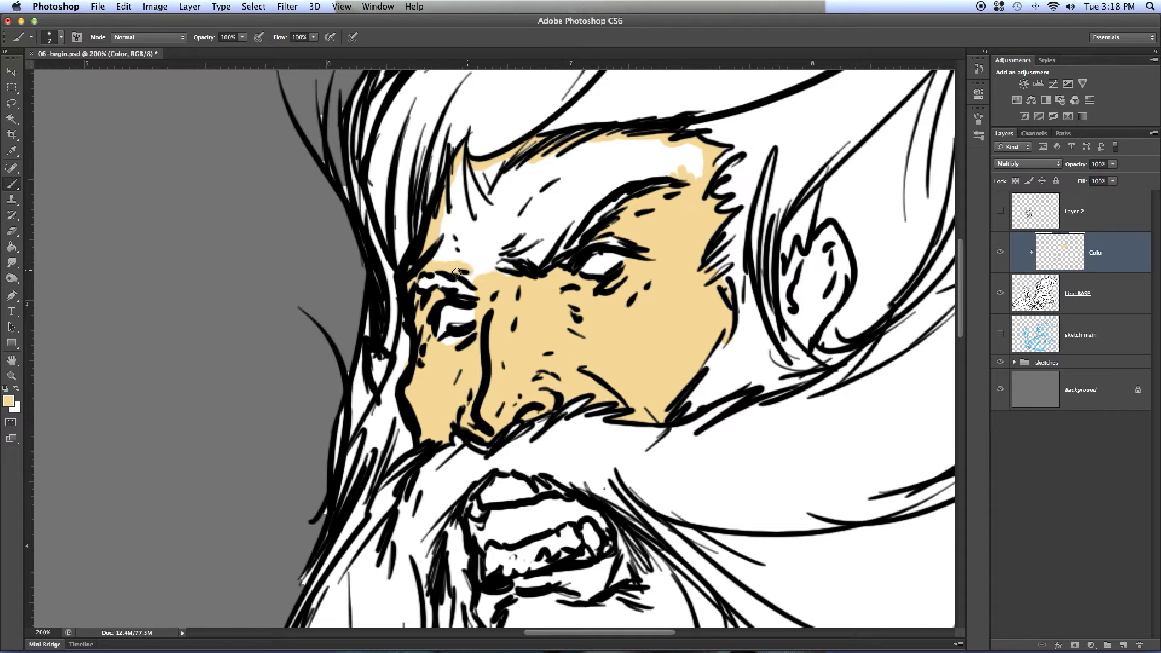
Step: Enlarge the brush up to 35 px and fill the forehead interior with skin tone between the brows and hairline
{"action": "key", "text": "bracketright"}
{"action": "key", "text": "bracketright"}
{"action": "key", "text": "bracketright"}
{"action": "mouse_move", "coordinate": [461, 264]}
{"action": "left_mouse_down"}
{"action": "mouse_move", "coordinate": [438, 246]}
{"action": "mouse_move", "coordinate": [437, 258]}
{"action": "mouse_move", "coordinate": [461, 265]}
{"action": "mouse_move", "coordinate": [462, 227]}
{"action": "mouse_move", "coordinate": [496, 270]}
{"action": "mouse_move", "coordinate": [491, 232]}
{"action": "mouse_move", "coordinate": [515, 263]}
{"action": "mouse_move", "coordinate": [515, 220]}
{"action": "mouse_move", "coordinate": [540, 274]}
{"action": "mouse_move", "coordinate": [547, 220]}
{"action": "mouse_move", "coordinate": [560, 224]}
{"action": "mouse_move", "coordinate": [548, 247]}
{"action": "mouse_move", "coordinate": [578, 209]}
{"action": "mouse_move", "coordinate": [577, 221]}
{"action": "mouse_move", "coordinate": [446, 203]}
{"action": "mouse_move", "coordinate": [460, 194]}
{"action": "mouse_move", "coordinate": [469, 209]}
{"action": "mouse_move", "coordinate": [473, 176]}
{"action": "left_mouse_up"}
{"action": "key", "text": "bracketright"}
{"action": "key", "text": "bracketright"}
{"action": "key", "text": "bracketright"}
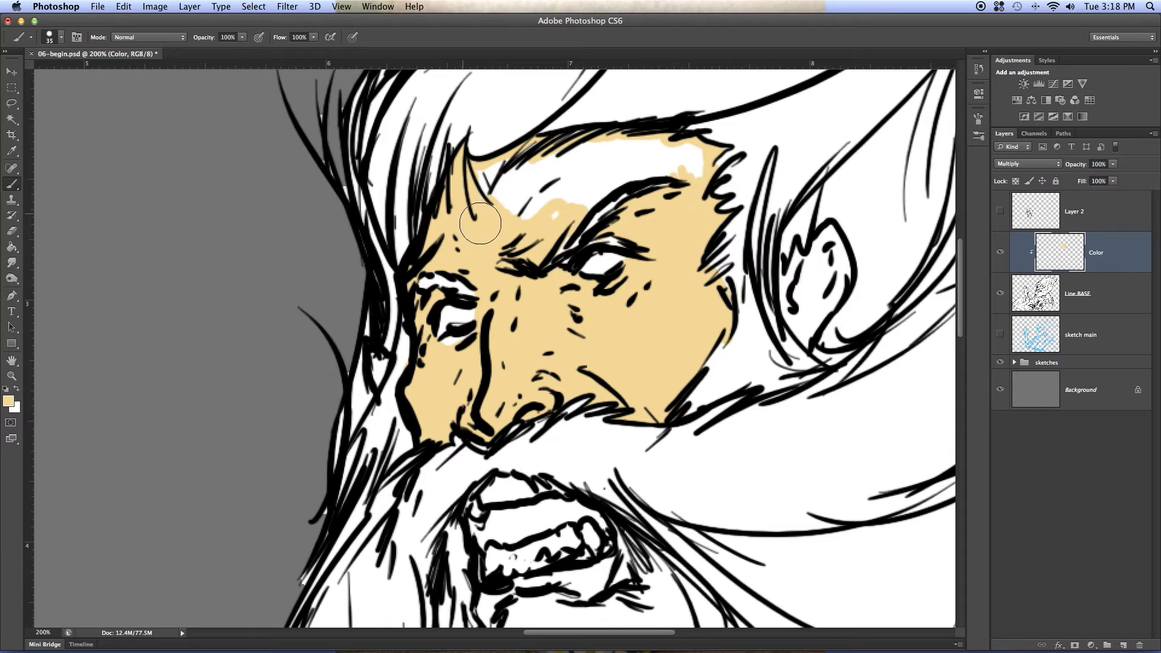
{"action": "mouse_move", "coordinate": [494, 181]}
{"action": "left_mouse_down"}
{"action": "mouse_move", "coordinate": [558, 191]}
{"action": "mouse_move", "coordinate": [551, 198]}
{"action": "mouse_move", "coordinate": [585, 184]}
{"action": "mouse_move", "coordinate": [532, 180]}
{"action": "mouse_move", "coordinate": [593, 162]}
{"action": "mouse_move", "coordinate": [514, 179]}
{"action": "mouse_move", "coordinate": [545, 164]}
{"action": "mouse_move", "coordinate": [601, 178]}
{"action": "mouse_move", "coordinate": [600, 194]}
{"action": "mouse_move", "coordinate": [642, 174]}
{"action": "mouse_move", "coordinate": [673, 173]}
{"action": "mouse_move", "coordinate": [667, 188]}
{"action": "mouse_move", "coordinate": [636, 164]}
{"action": "mouse_move", "coordinate": [607, 172]}
{"action": "mouse_move", "coordinate": [690, 152]}
{"action": "left_mouse_up"}
{"action": "key", "text": "bracketleft"}
{"action": "key", "text": "bracketleft"}
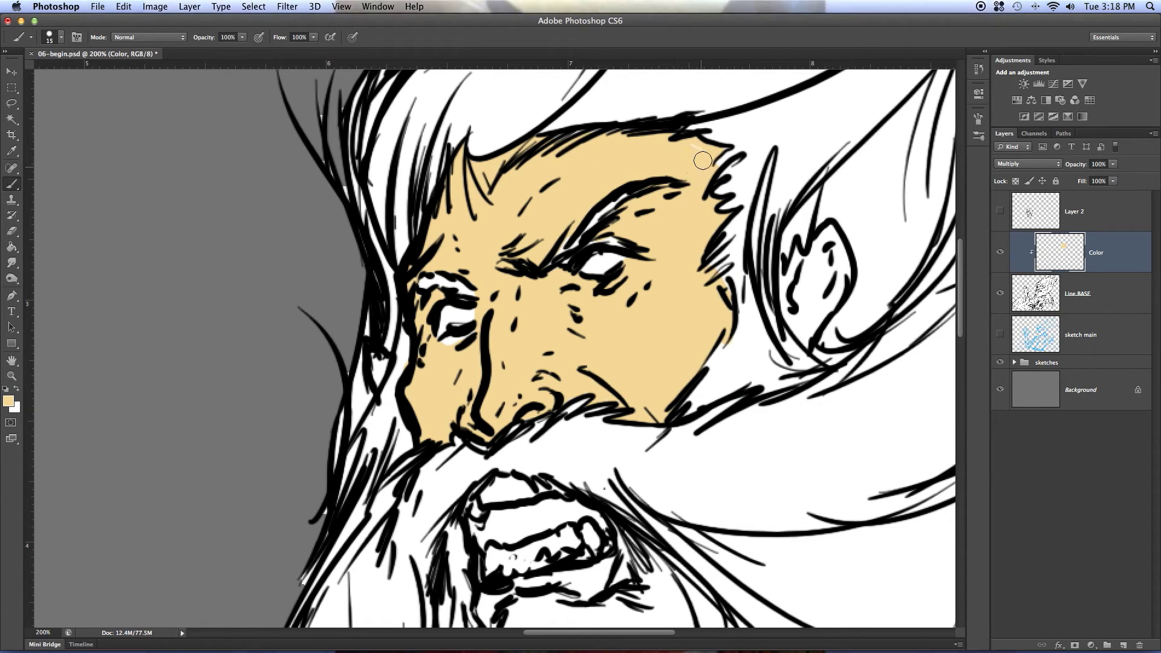
Step: Paint the ear and the lower lip area in the same skin tone
{"action": "key", "text": "super+minus"}
{"action": "key", "text": "super+minus"}
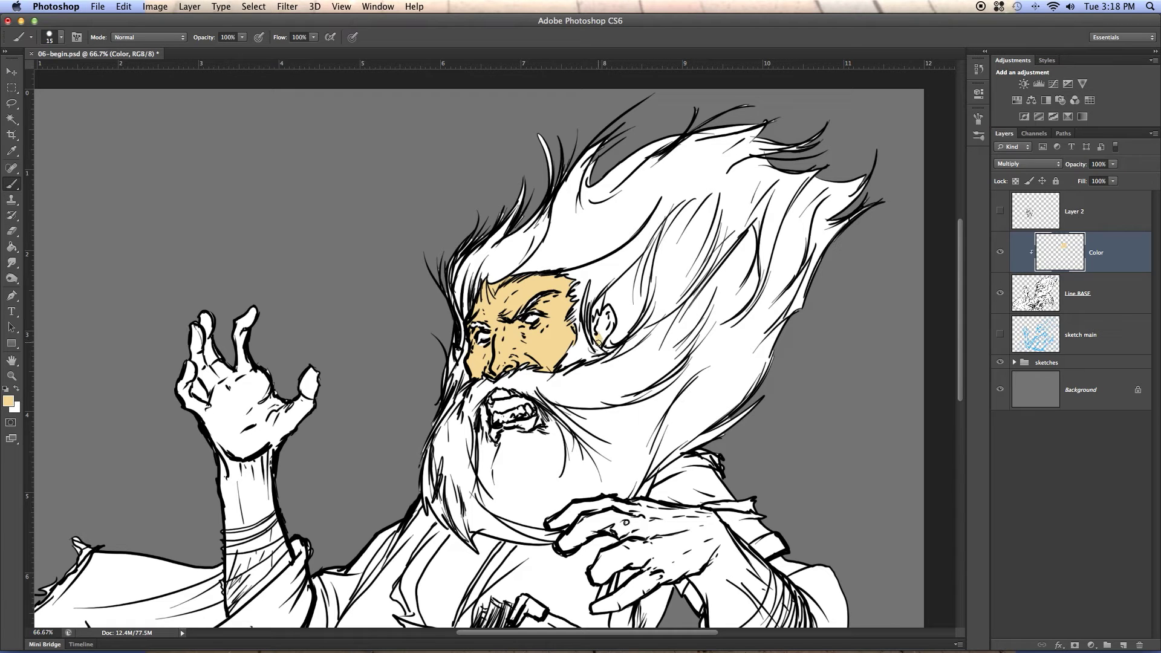
{"action": "left_click_drag", "start_coordinate": [595, 325], "coordinate": [604, 326]}
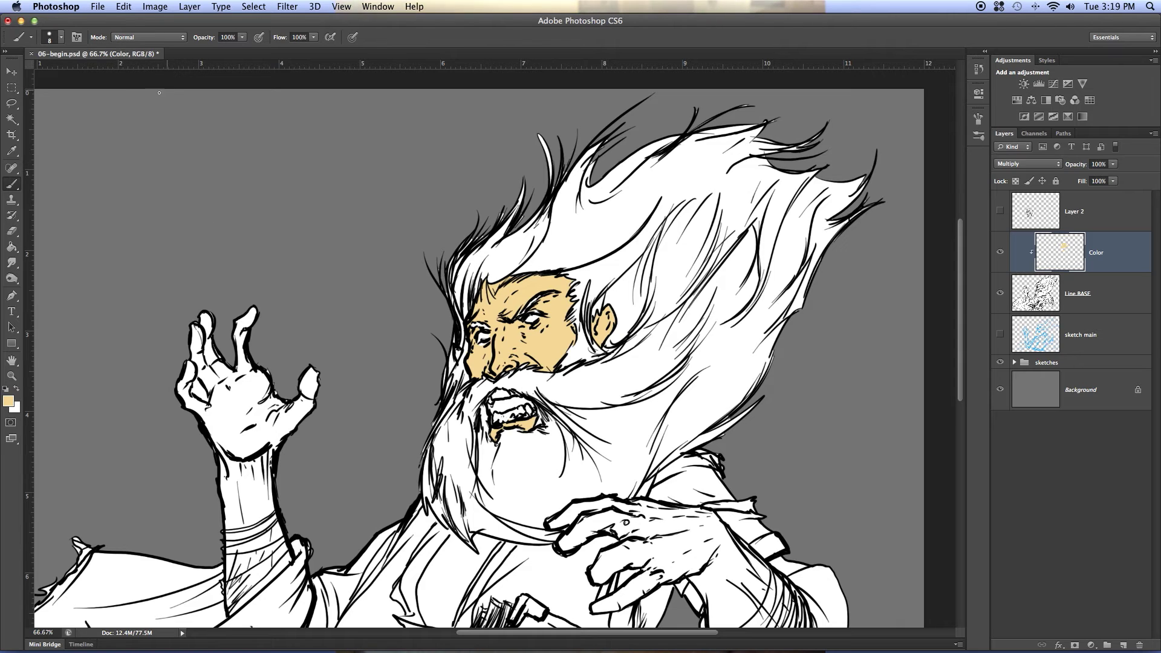
Step: Set the brush's painting mode to Behind and choose teal #47b3c6 as the foreground colour
{"action": "left_click", "coordinate": [174, 36]}
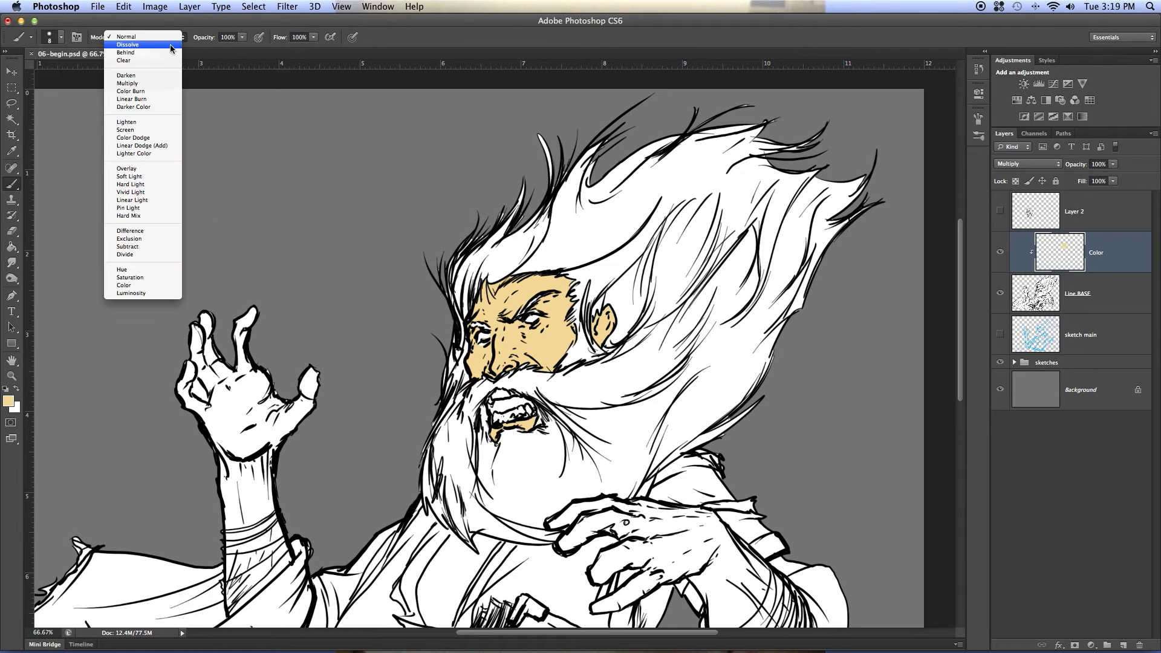
{"action": "left_click", "coordinate": [165, 53]}
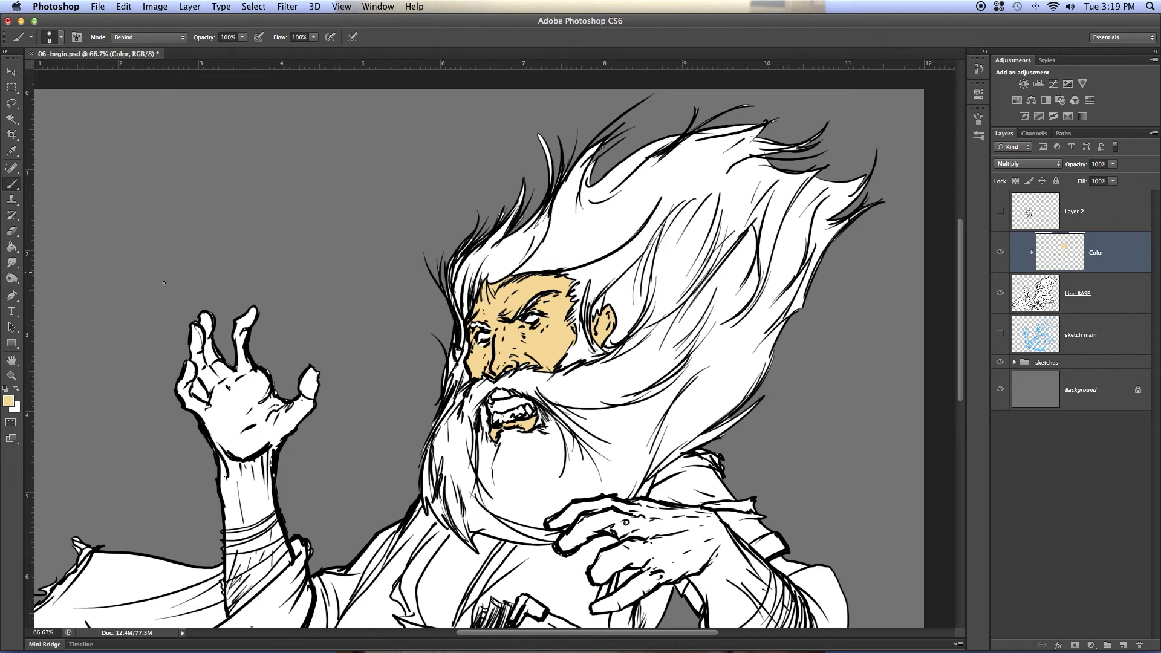
{"action": "left_click", "coordinate": [9, 403]}
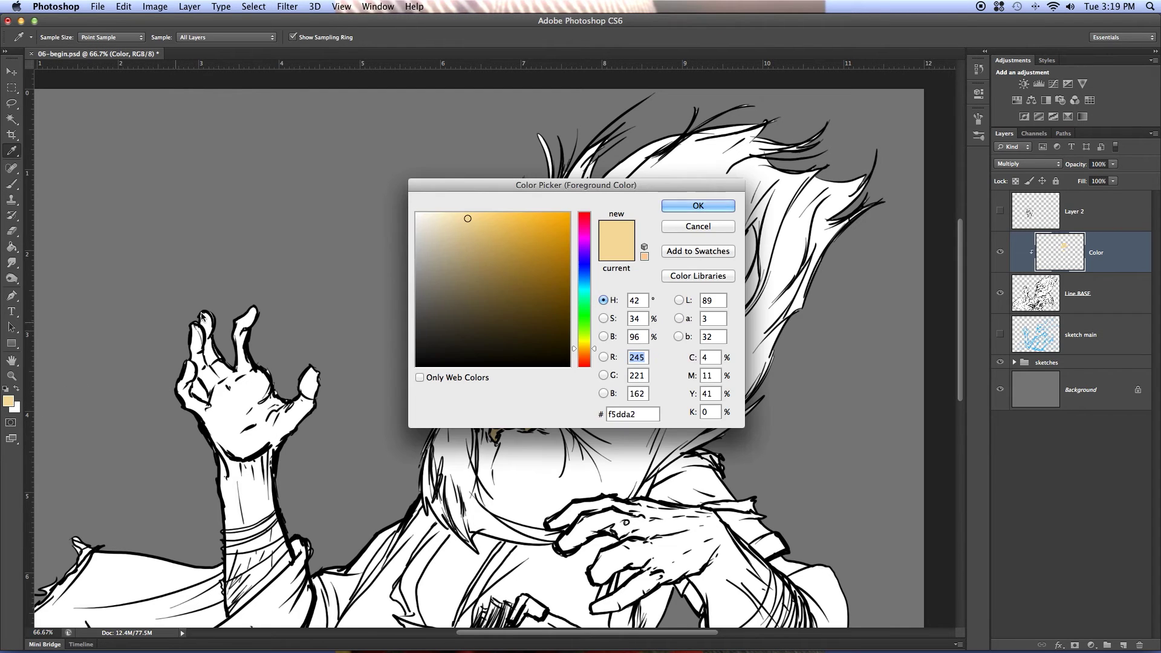
{"action": "left_click", "coordinate": [583, 278]}
{"action": "left_click", "coordinate": [507, 241]}
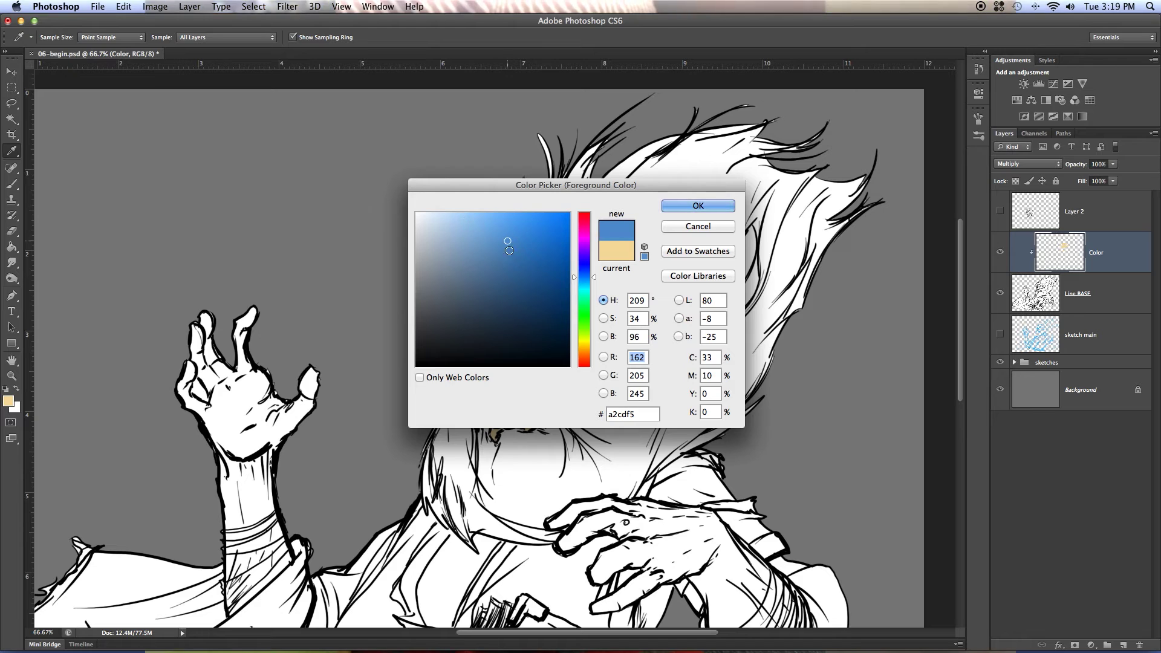
{"action": "left_click", "coordinate": [579, 288]}
{"action": "left_click_drag", "start_coordinate": [511, 232], "coordinate": [514, 247]}
{"action": "left_click", "coordinate": [665, 207]}
{"action": "key", "text": "b"}
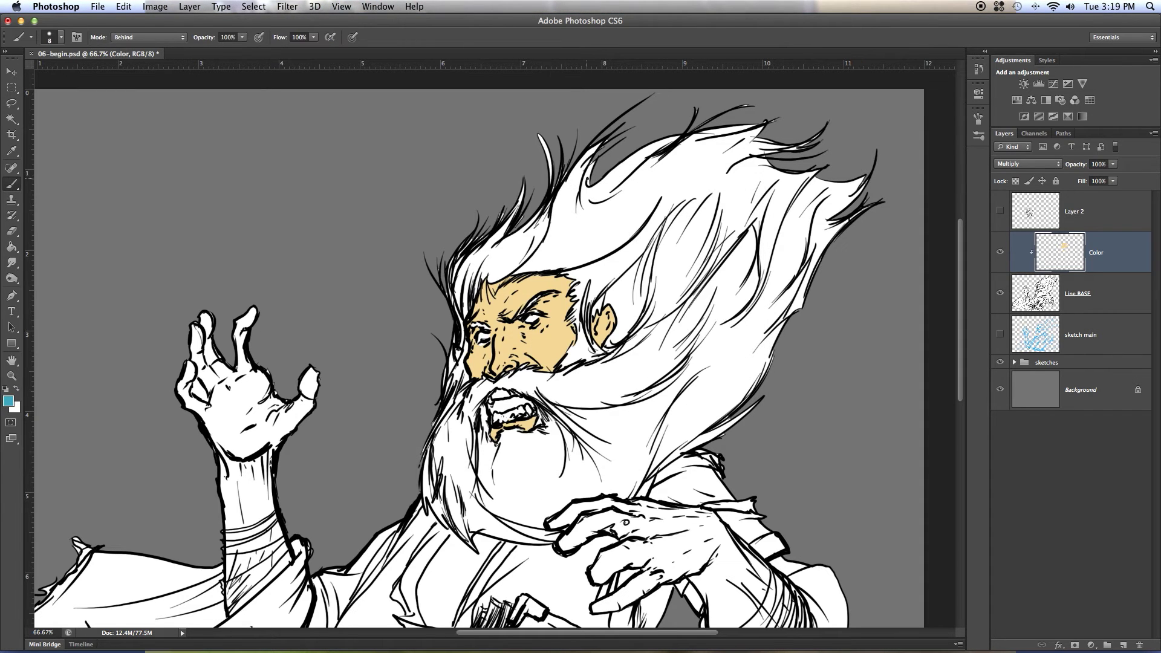
Step: Enlarge the brush to 90 px and paint the swept-back hair teal around the face
{"action": "key", "text": "bracketright"}
{"action": "key", "text": "bracketright"}
{"action": "key", "text": "bracketright"}
{"action": "key", "text": "bracketright"}
{"action": "key", "text": "bracketright"}
{"action": "key", "text": "bracketright"}
{"action": "key", "text": "bracketright"}
{"action": "key", "text": "bracketright"}
{"action": "key", "text": "bracketright"}
{"action": "key", "text": "bracketright"}
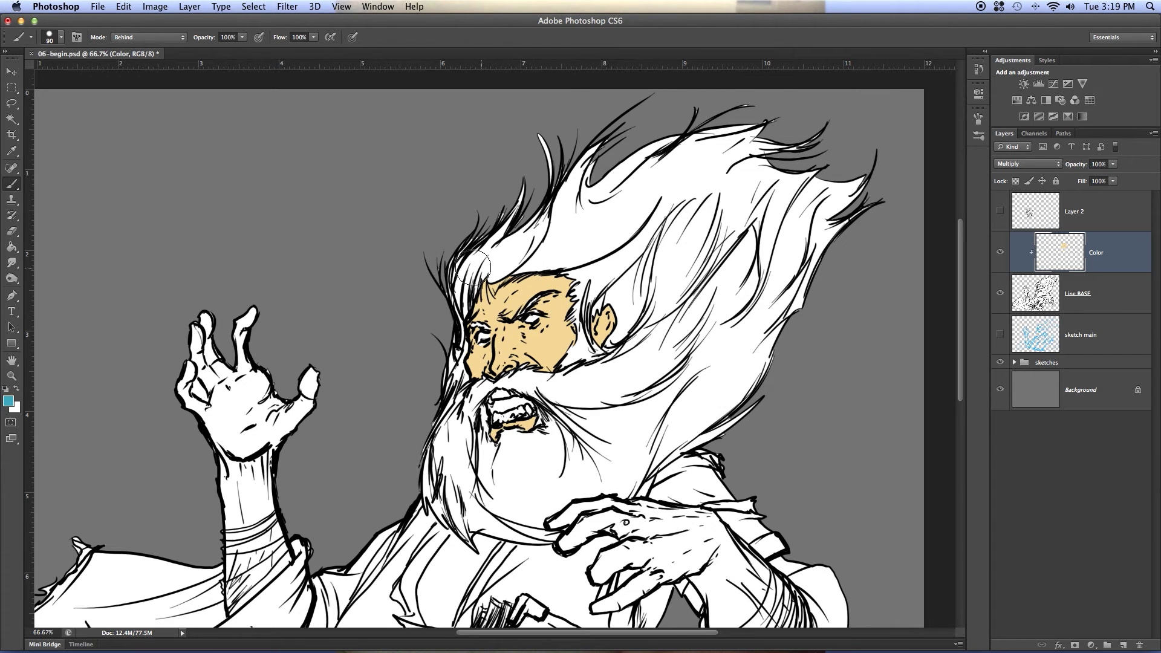
{"action": "mouse_move", "coordinate": [424, 260]}
{"action": "left_mouse_down"}
{"action": "mouse_move", "coordinate": [463, 290]}
{"action": "mouse_move", "coordinate": [491, 248]}
{"action": "mouse_move", "coordinate": [577, 353]}
{"action": "mouse_move", "coordinate": [604, 362]}
{"action": "mouse_move", "coordinate": [623, 339]}
{"action": "mouse_move", "coordinate": [592, 269]}
{"action": "mouse_move", "coordinate": [574, 175]}
{"action": "mouse_move", "coordinate": [614, 181]}
{"action": "mouse_move", "coordinate": [750, 145]}
{"action": "mouse_move", "coordinate": [865, 183]}
{"action": "mouse_move", "coordinate": [806, 331]}
{"action": "mouse_move", "coordinate": [786, 306]}
{"action": "mouse_move", "coordinate": [672, 314]}
{"action": "mouse_move", "coordinate": [701, 387]}
{"action": "mouse_move", "coordinate": [643, 251]}
{"action": "mouse_move", "coordinate": [804, 253]}
{"action": "mouse_move", "coordinate": [743, 157]}
{"action": "left_mouse_up"}
Step: Adjust the brush size and paint the moustache, side locks and parts of the beard teal
{"action": "key", "text": "bracketright"}
{"action": "key", "text": "bracketright"}
{"action": "key", "text": "bracketright"}
{"action": "key", "text": "bracketright"}
{"action": "key", "text": "bracketright"}
{"action": "key", "text": "bracketright"}
{"action": "key", "text": "bracketright"}
{"action": "key", "text": "bracketleft"}
{"action": "key", "text": "bracketleft"}
{"action": "key", "text": "bracketleft"}
{"action": "key", "text": "bracketleft"}
{"action": "key", "text": "bracketleft"}
{"action": "key", "text": "bracketleft"}
{"action": "key", "text": "bracketleft"}
{"action": "key", "text": "bracketleft"}
{"action": "key", "text": "bracketleft"}
{"action": "mouse_move", "coordinate": [469, 363]}
{"action": "left_mouse_down"}
{"action": "mouse_move", "coordinate": [438, 466]}
{"action": "mouse_move", "coordinate": [446, 491]}
{"action": "mouse_move", "coordinate": [434, 493]}
{"action": "mouse_move", "coordinate": [421, 424]}
{"action": "mouse_move", "coordinate": [433, 407]}
{"action": "mouse_move", "coordinate": [466, 445]}
{"action": "mouse_move", "coordinate": [466, 398]}
{"action": "mouse_move", "coordinate": [495, 443]}
{"action": "mouse_move", "coordinate": [494, 376]}
{"action": "mouse_move", "coordinate": [509, 374]}
{"action": "mouse_move", "coordinate": [549, 424]}
{"action": "mouse_move", "coordinate": [550, 365]}
{"action": "mouse_move", "coordinate": [593, 411]}
{"action": "mouse_move", "coordinate": [657, 405]}
{"action": "mouse_move", "coordinate": [690, 427]}
{"action": "mouse_move", "coordinate": [695, 438]}
{"action": "mouse_move", "coordinate": [635, 484]}
{"action": "mouse_move", "coordinate": [578, 488]}
{"action": "mouse_move", "coordinate": [526, 519]}
{"action": "left_mouse_up"}
{"action": "key", "text": "i"}
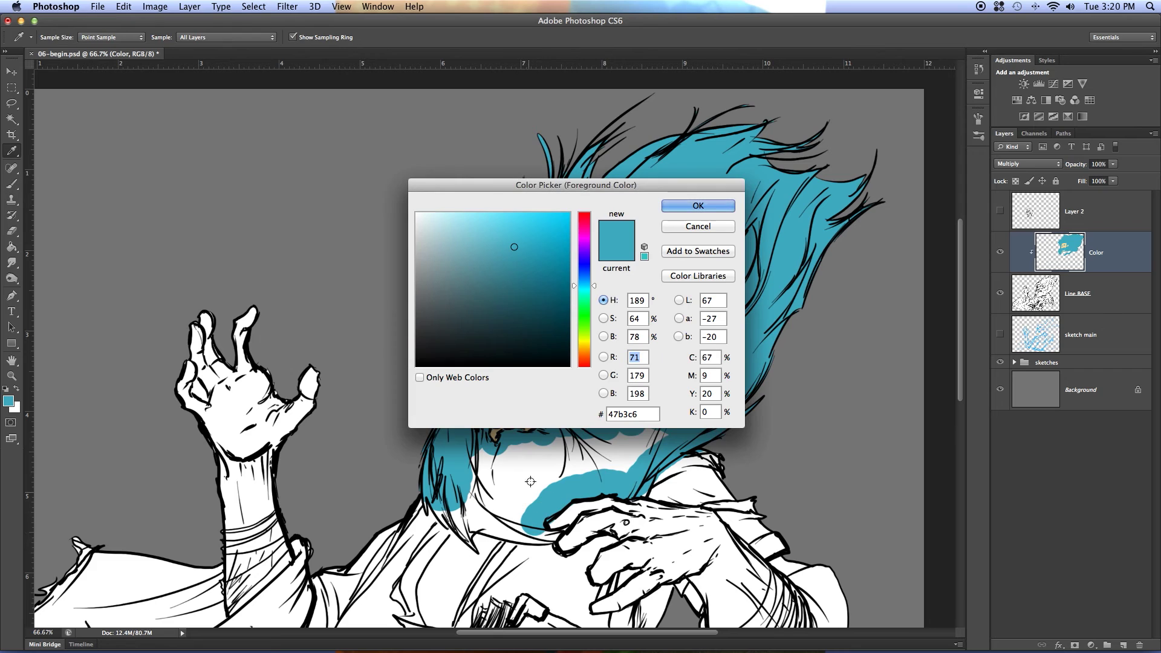
{"action": "left_click", "coordinate": [675, 228]}
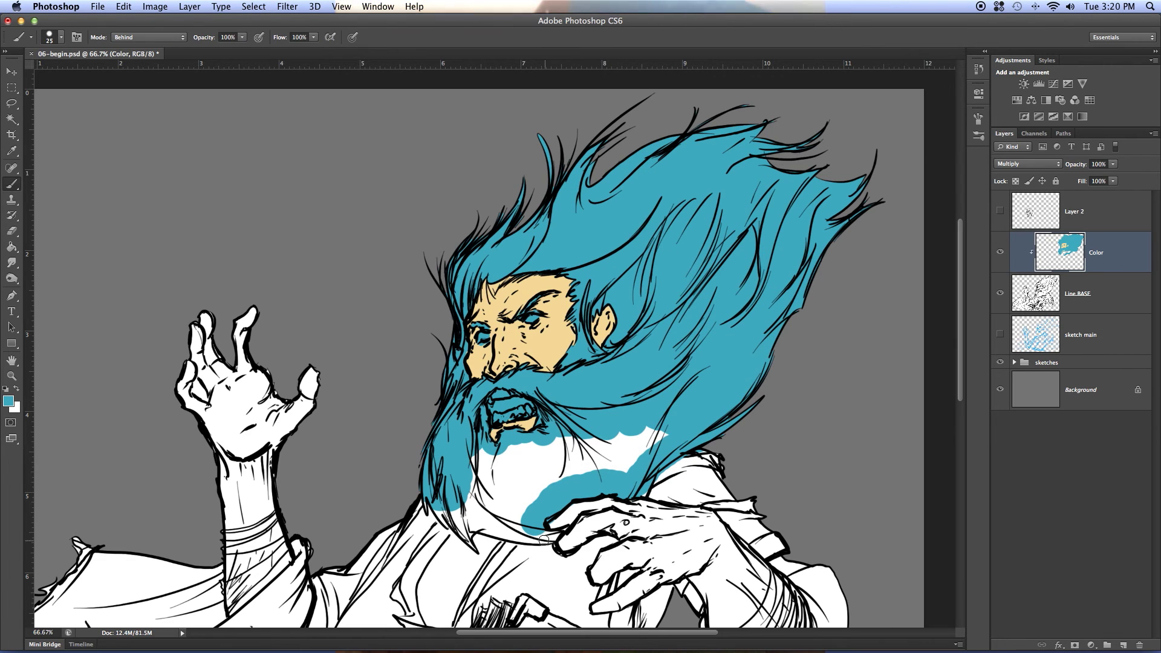
Step: Using a 10 px brush, paint teal along the beard's lower edge and into its pointed side lock
{"action": "key", "text": "bracketleft"}
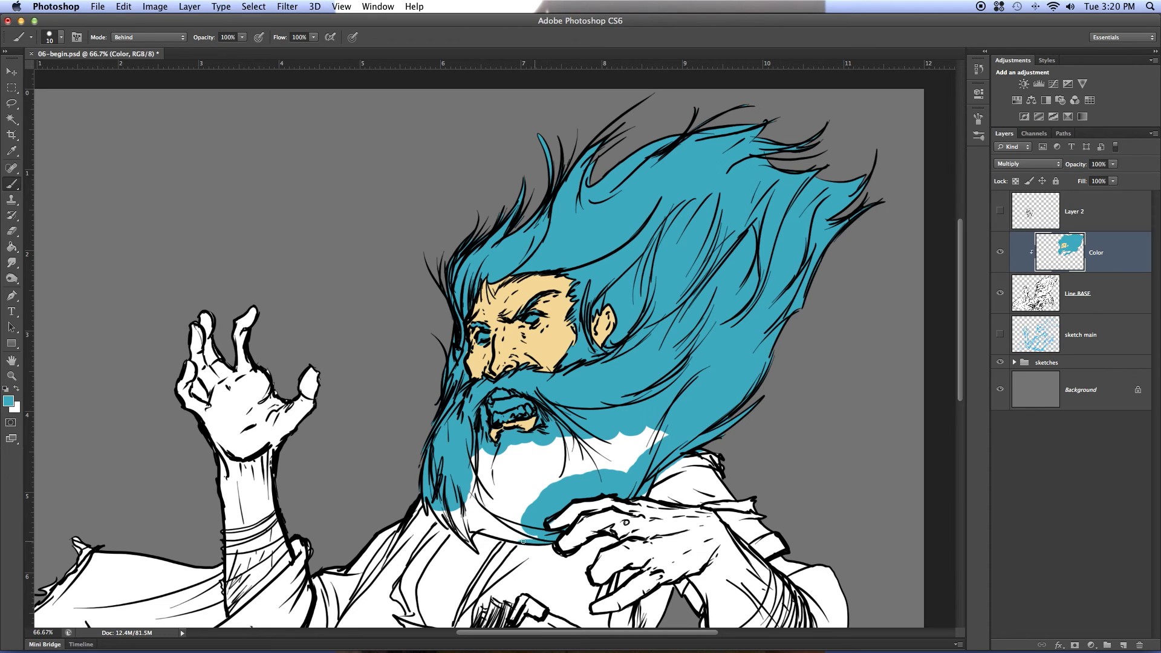
{"action": "left_click_drag", "start_coordinate": [517, 538], "coordinate": [479, 533]}
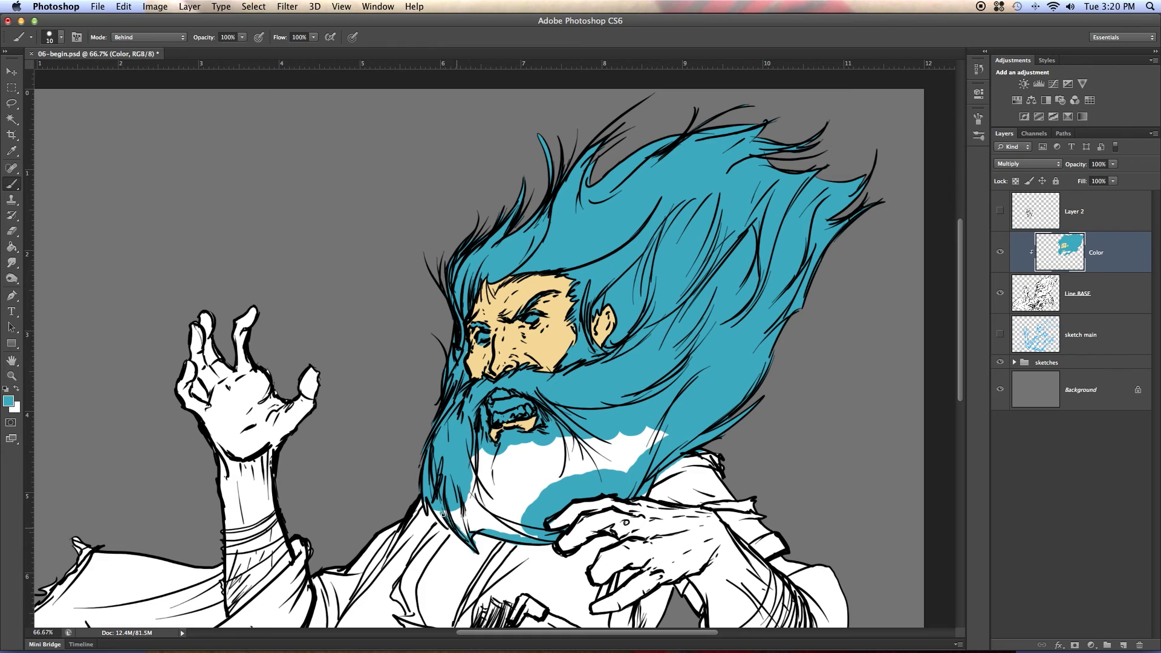
{"action": "left_click_drag", "start_coordinate": [427, 502], "coordinate": [466, 531]}
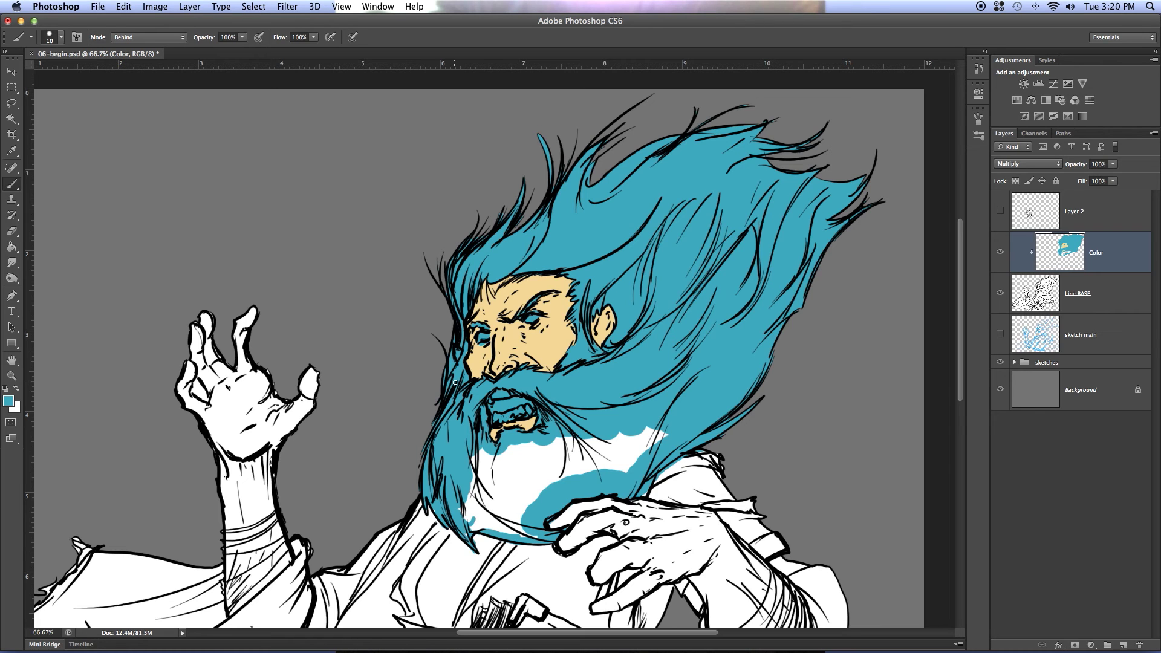
Step: Sample the grey background beside the raised hand as the brush colour
{"action": "scroll", "coordinate": [462, 427], "scroll_direction": "down", "scroll_amount": 3}
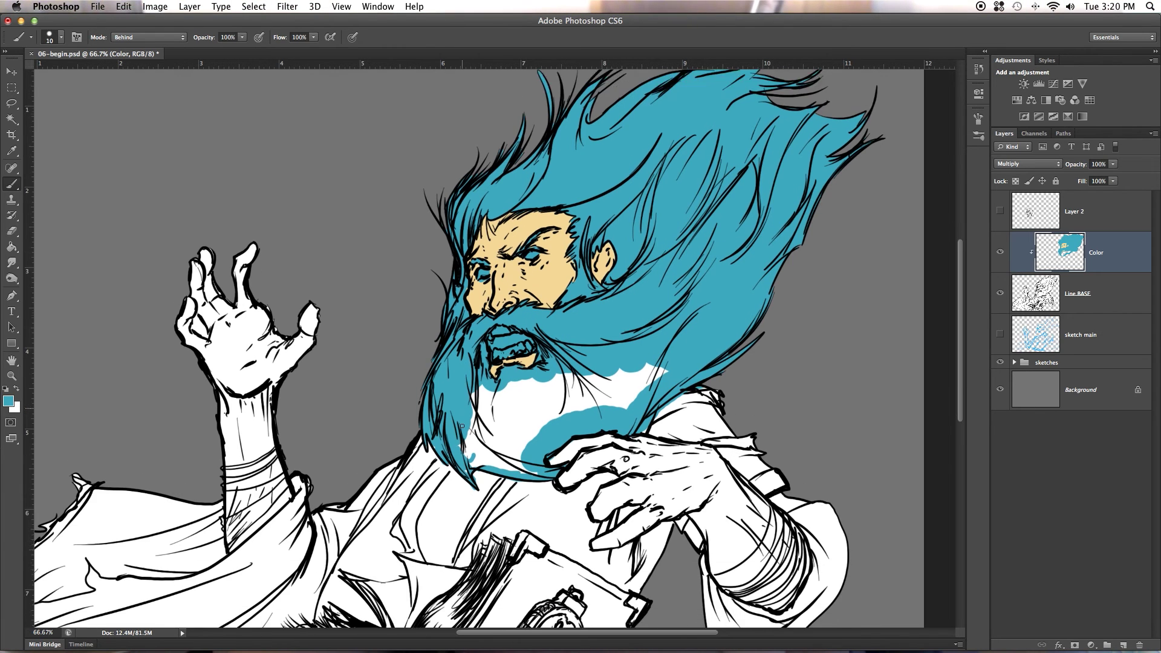
{"action": "scroll", "coordinate": [462, 426], "scroll_direction": "down", "scroll_amount": 8}
{"action": "scroll", "coordinate": [462, 426], "scroll_direction": "left", "scroll_amount": 3}
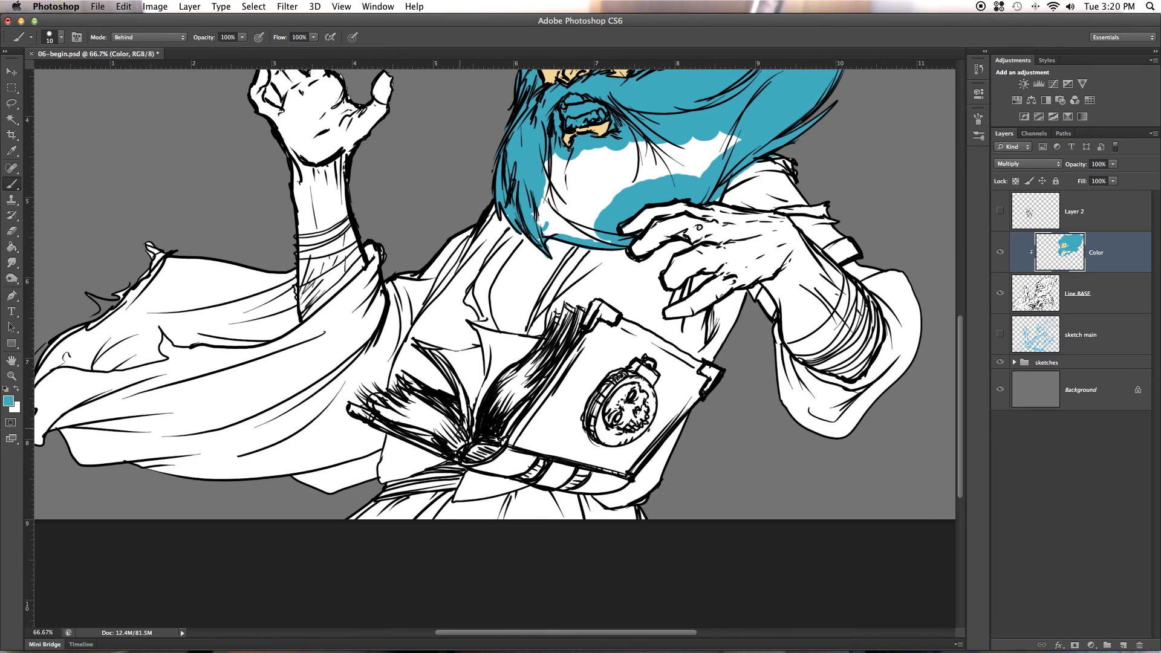
{"action": "scroll", "coordinate": [460, 428], "scroll_direction": "up", "scroll_amount": 3}
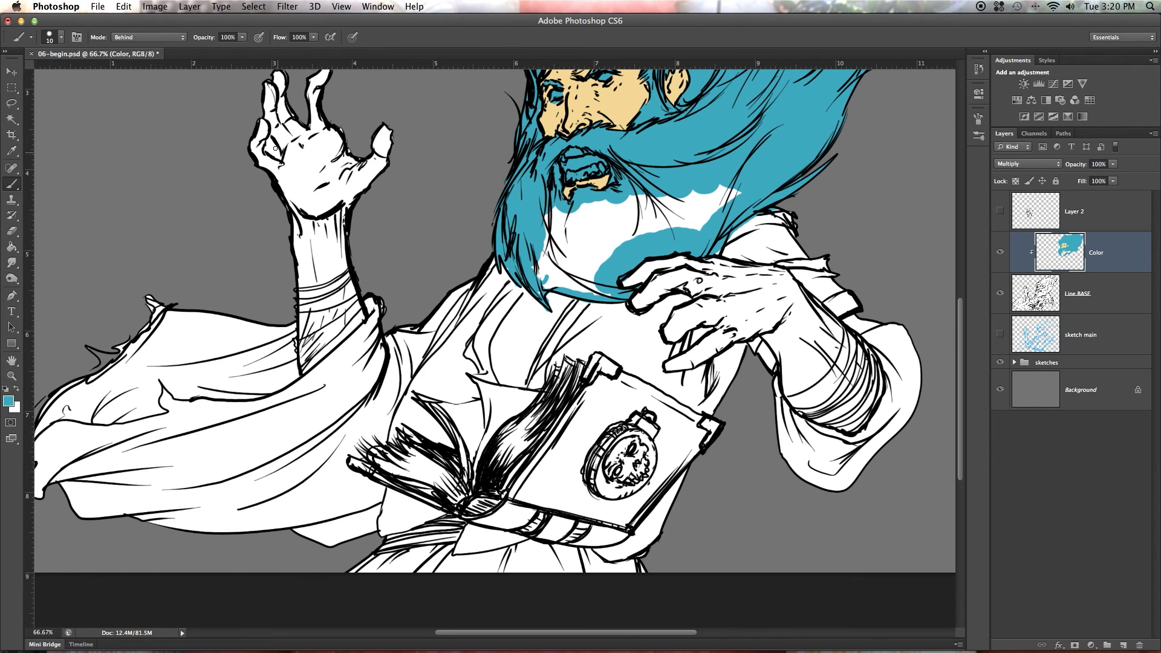
{"action": "key", "text": "i"}
{"action": "left_click", "coordinate": [244, 183]}
{"action": "key", "text": "b"}
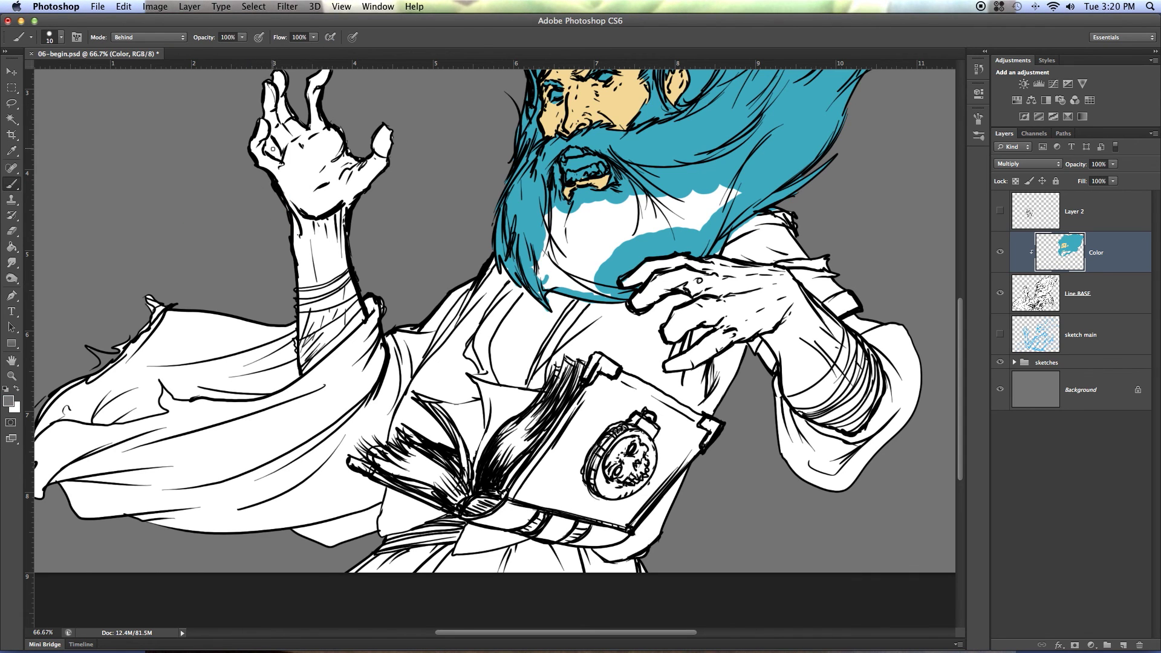